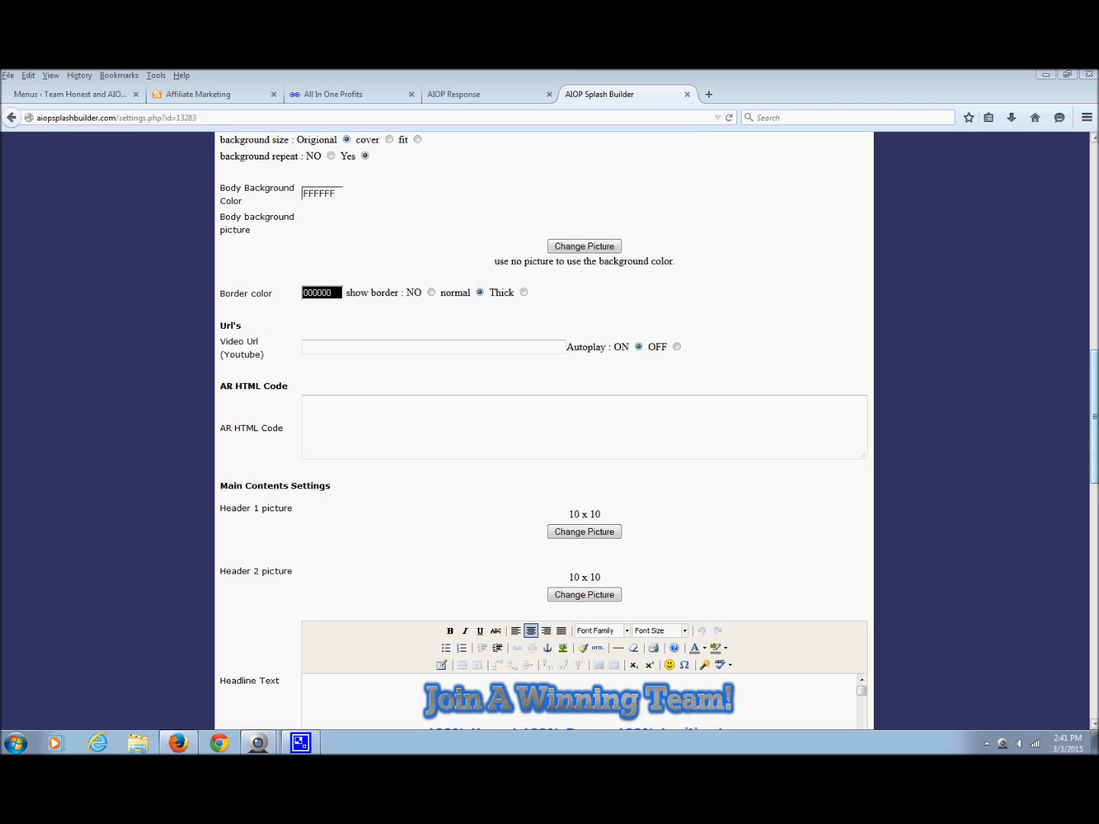
pyautogui.moveTo(1093, 416); pyautogui.dragTo(1094, 480)
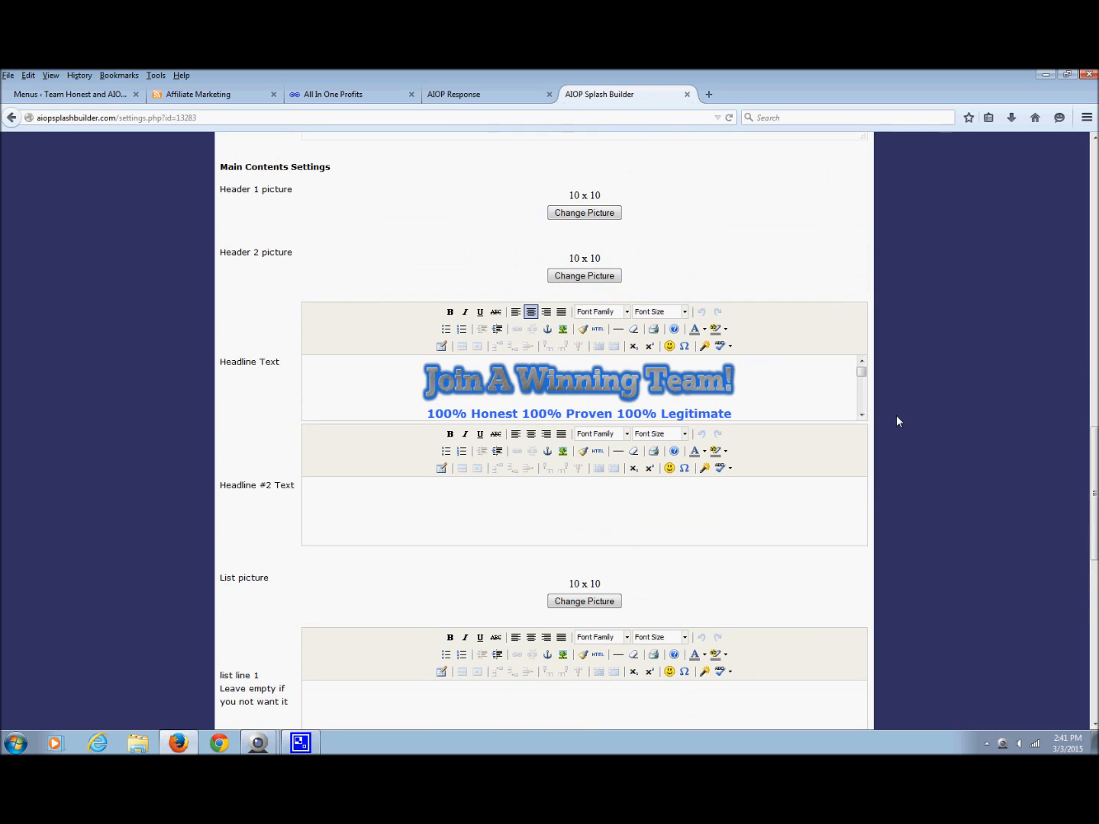
pyautogui.moveTo(861, 376); pyautogui.dragTo(860, 390)
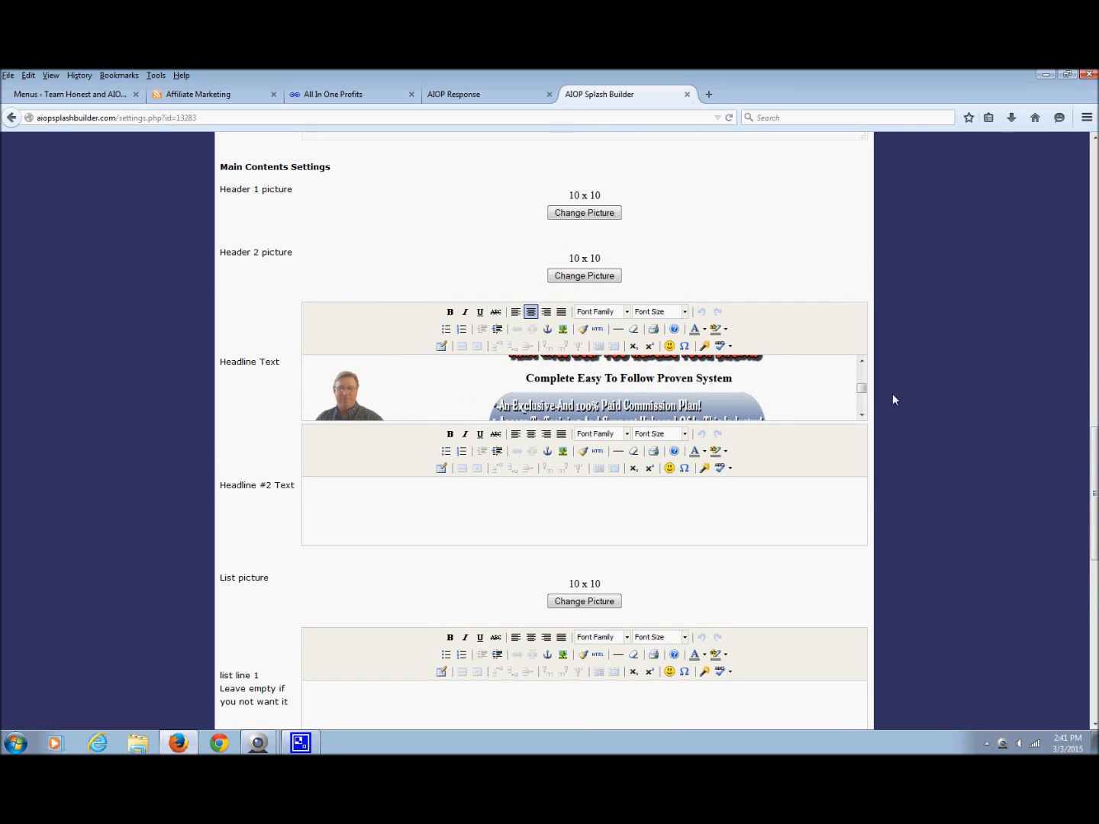
pyautogui.moveTo(1092, 480); pyautogui.dragTo(1092, 386)
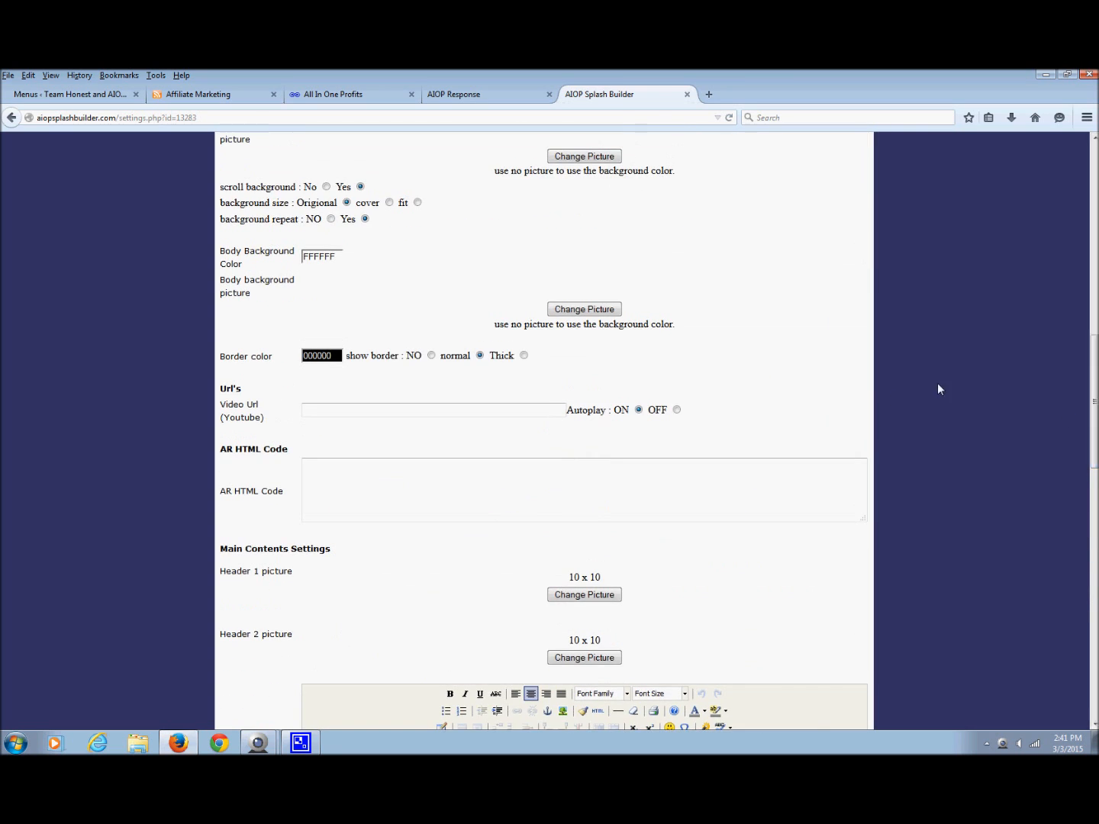
# Check the empty Video Url and AR HTML Code fields, then switch to the Team Honest training site
pyautogui.click(417, 405)
pyautogui.click(343, 470)
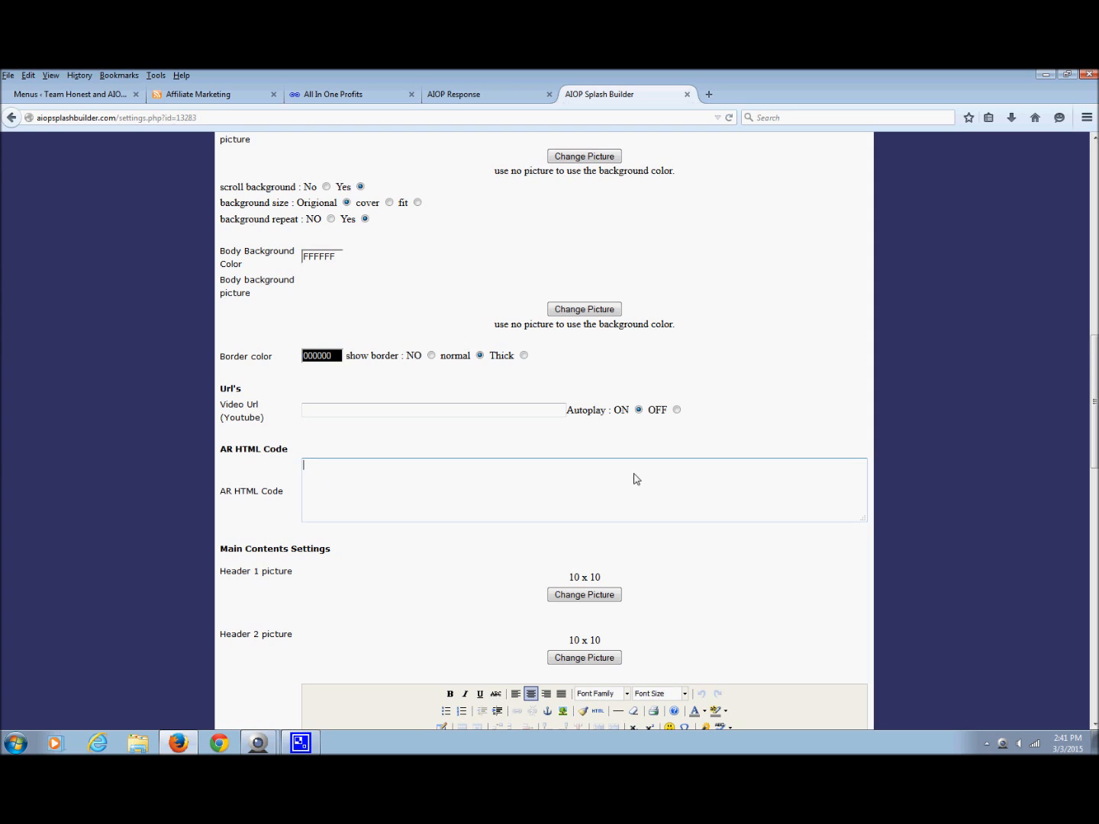
pyautogui.click(212, 95)
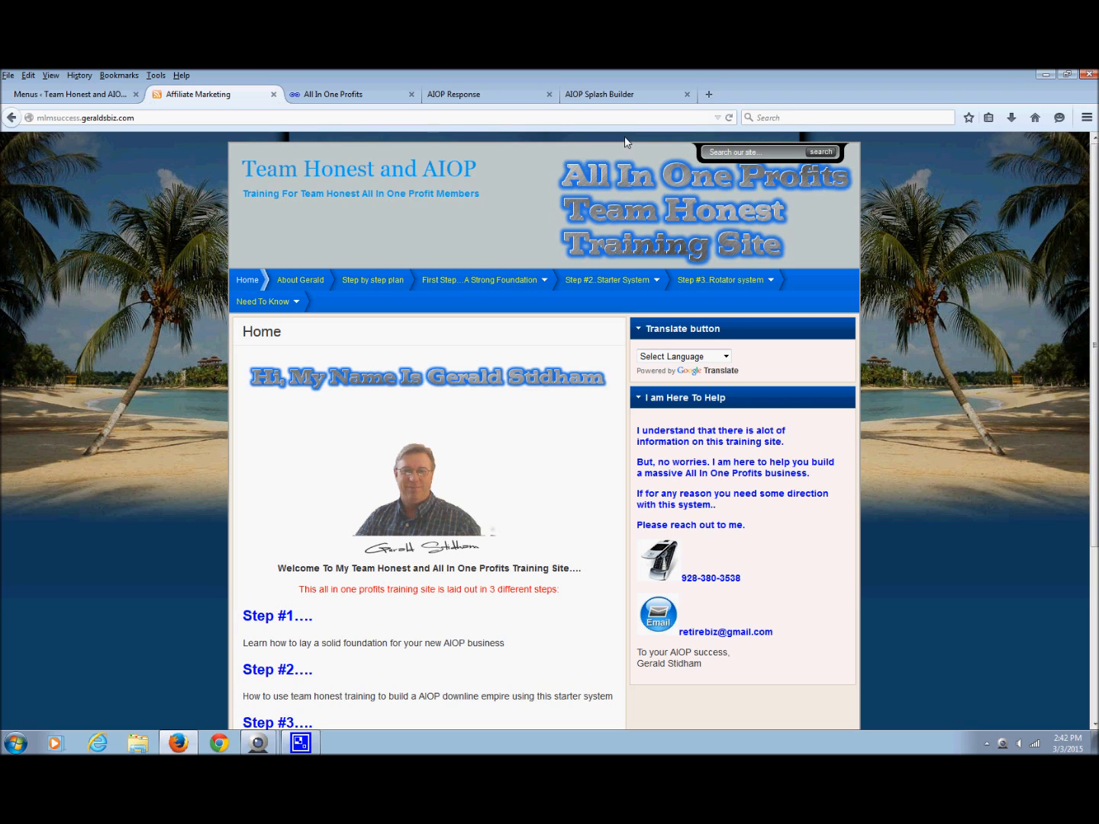
# Return to the AIOP Splash Builder settings page from the training site
pyautogui.click(637, 95)
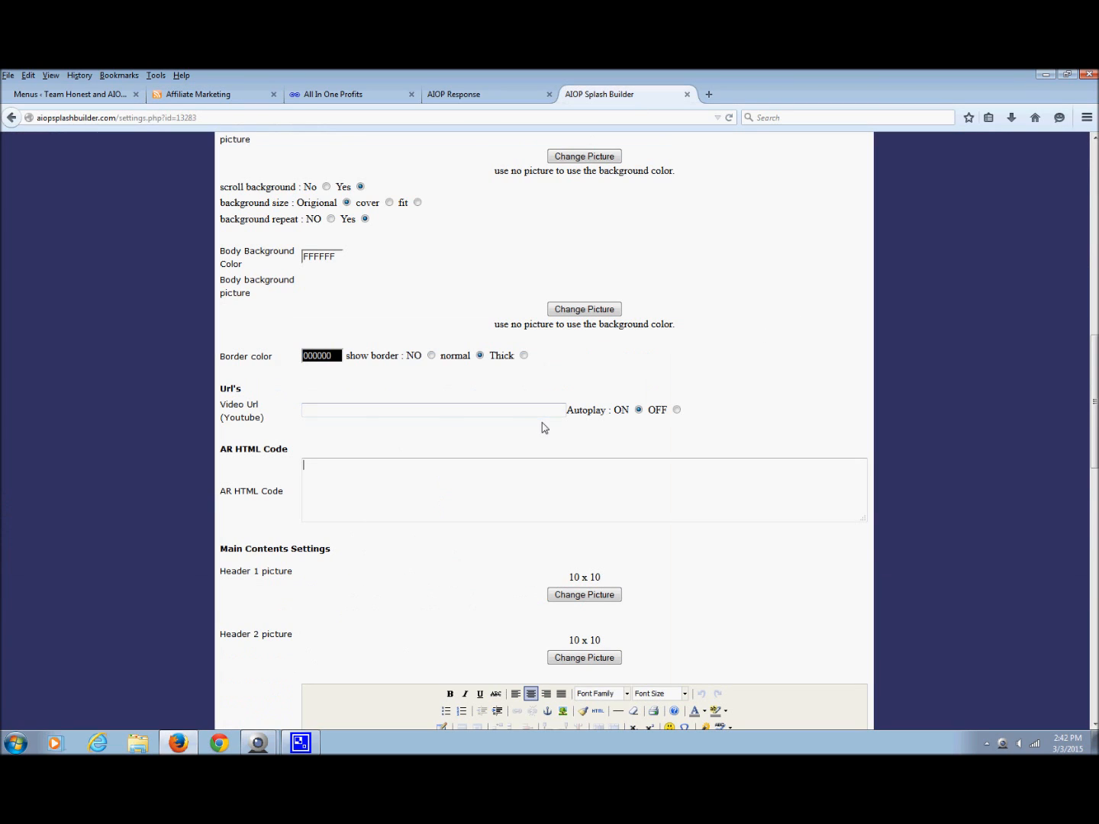
# Paste the YouTube embed link into the Video Url field, leaving Autoplay ON
pyautogui.click(352, 412)
pyautogui.rightClick(335, 416)
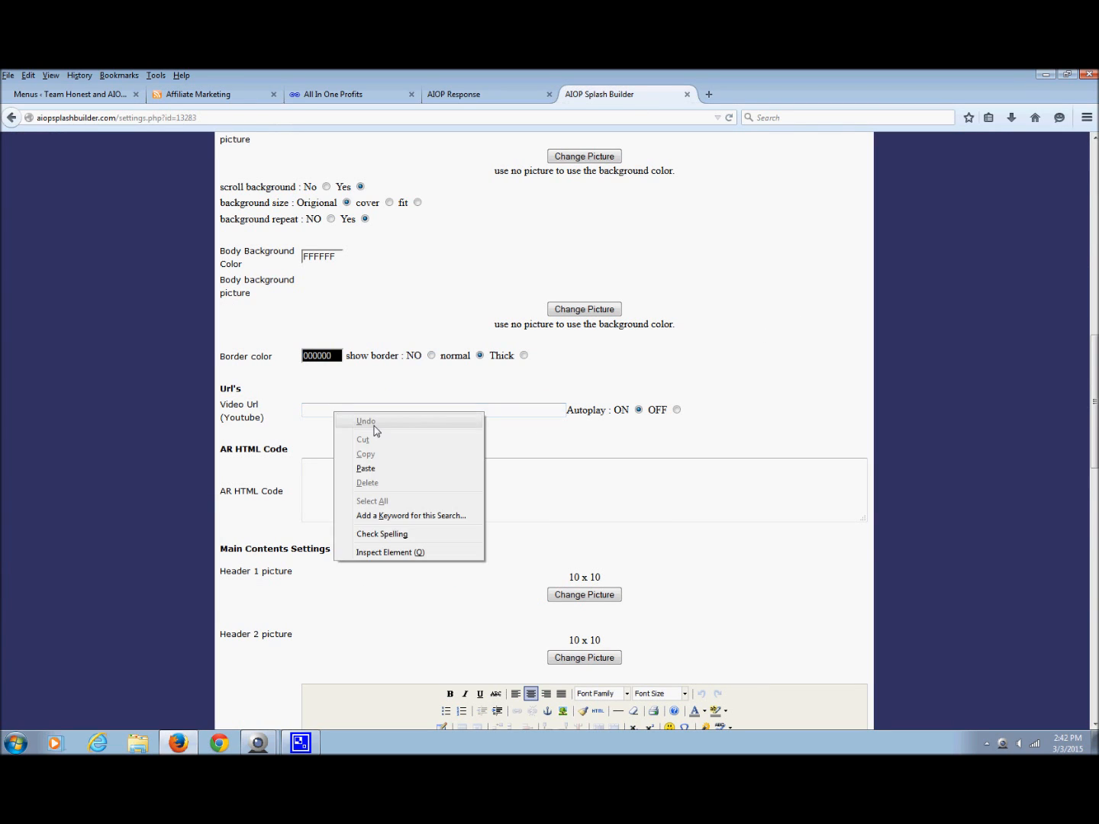
pyautogui.click(360, 468)
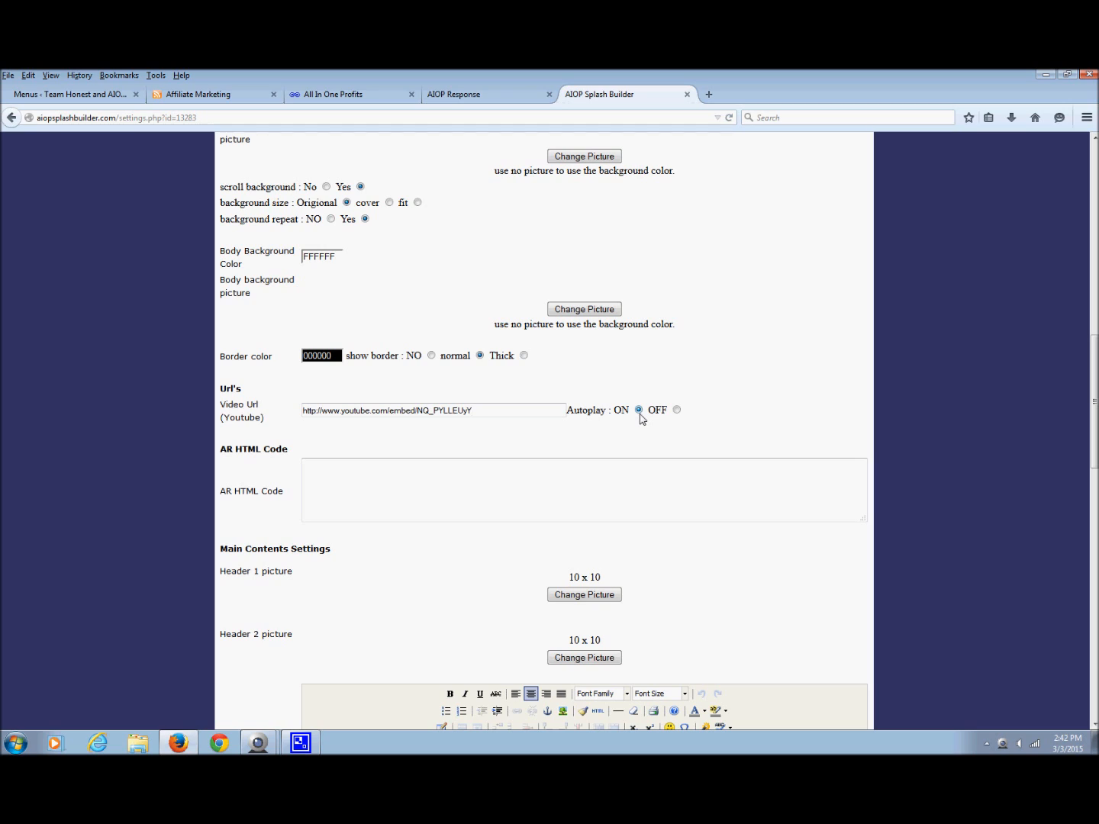
pyautogui.click(781, 489)
pyautogui.moveTo(1092, 378); pyautogui.dragTo(1093, 719)
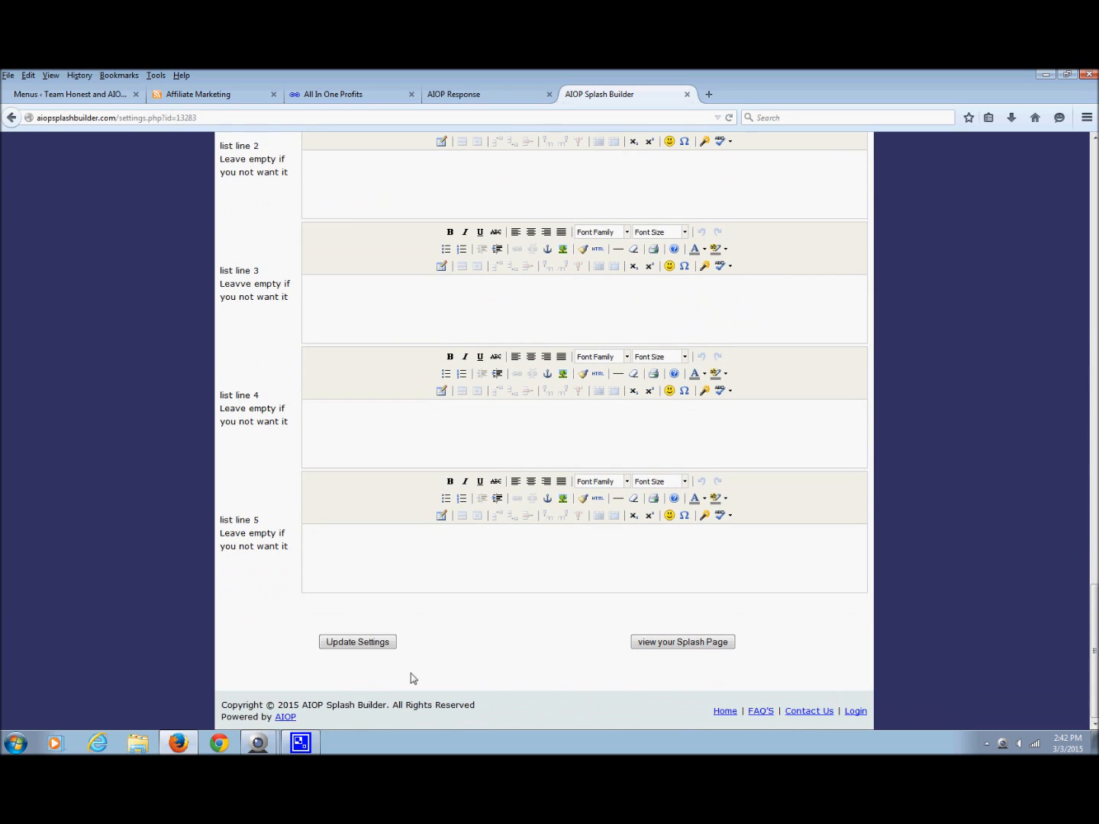
# Save the settings with Update Settings and preview the live splash page playing the video
pyautogui.click(357, 643)
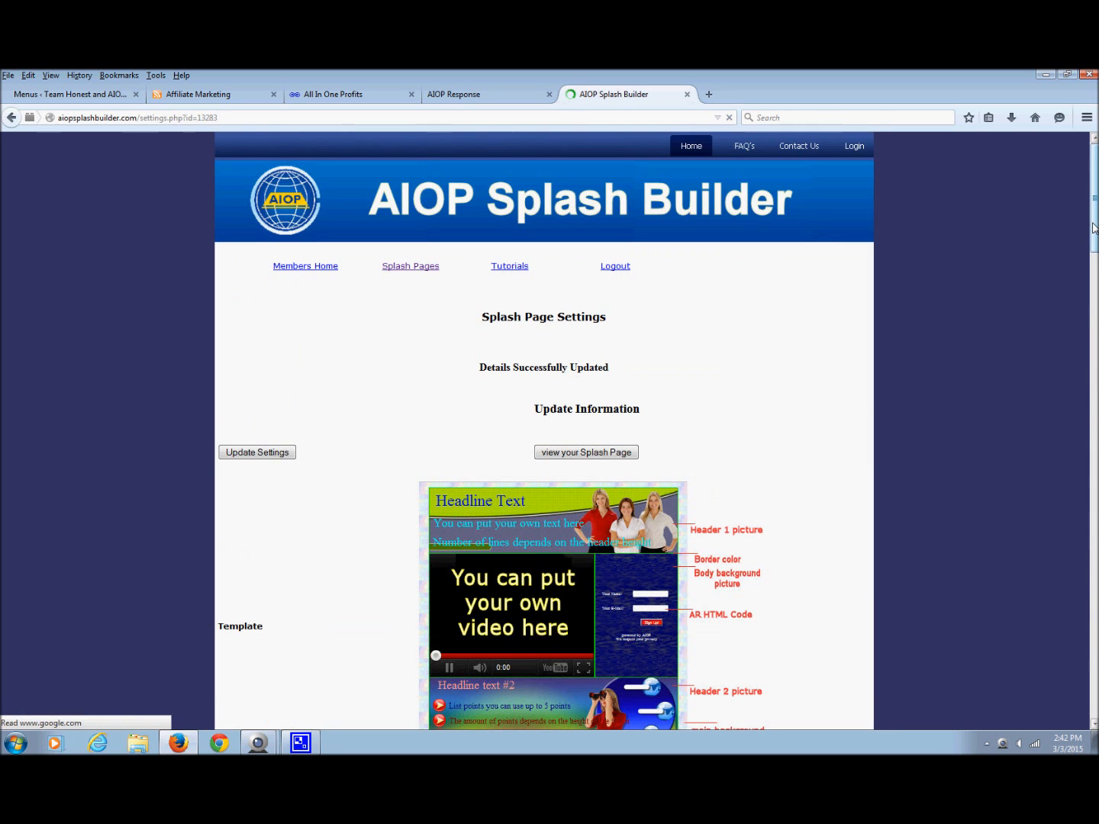
pyautogui.moveTo(1093, 225); pyautogui.dragTo(1088, 677)
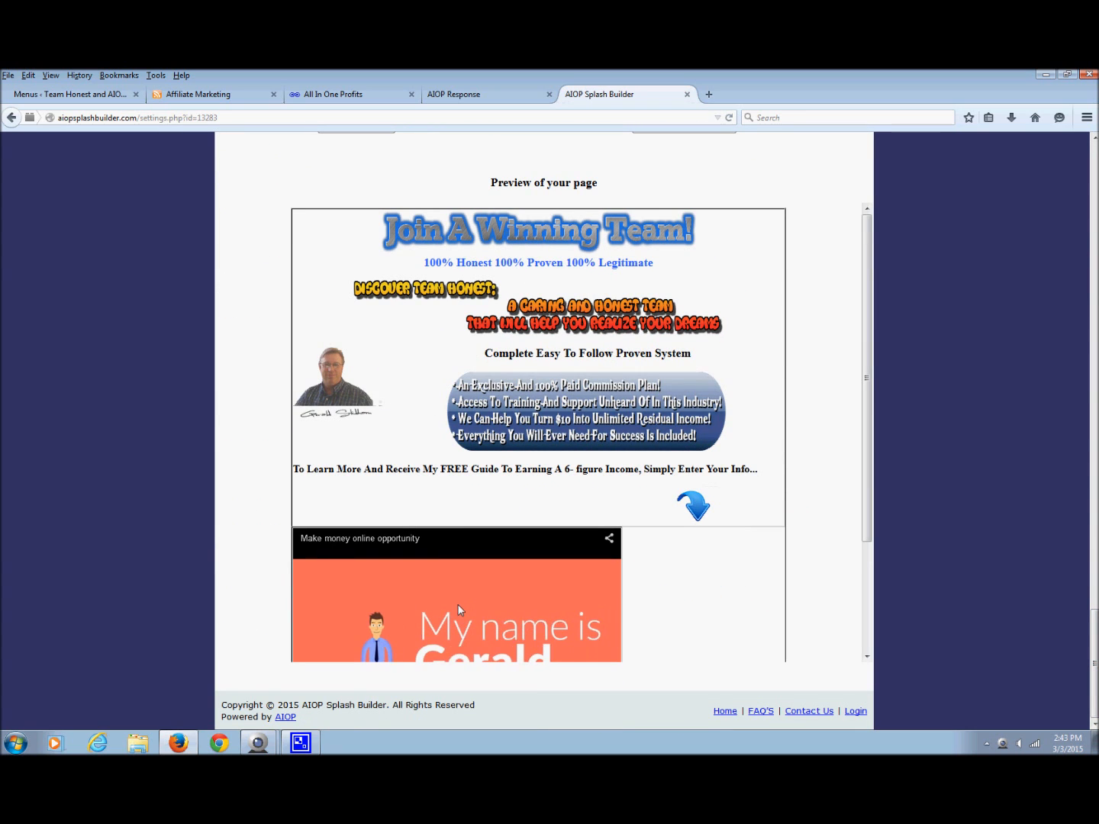
pyautogui.scroll(2, 480, 630)
pyautogui.scroll(1, 687, 429)
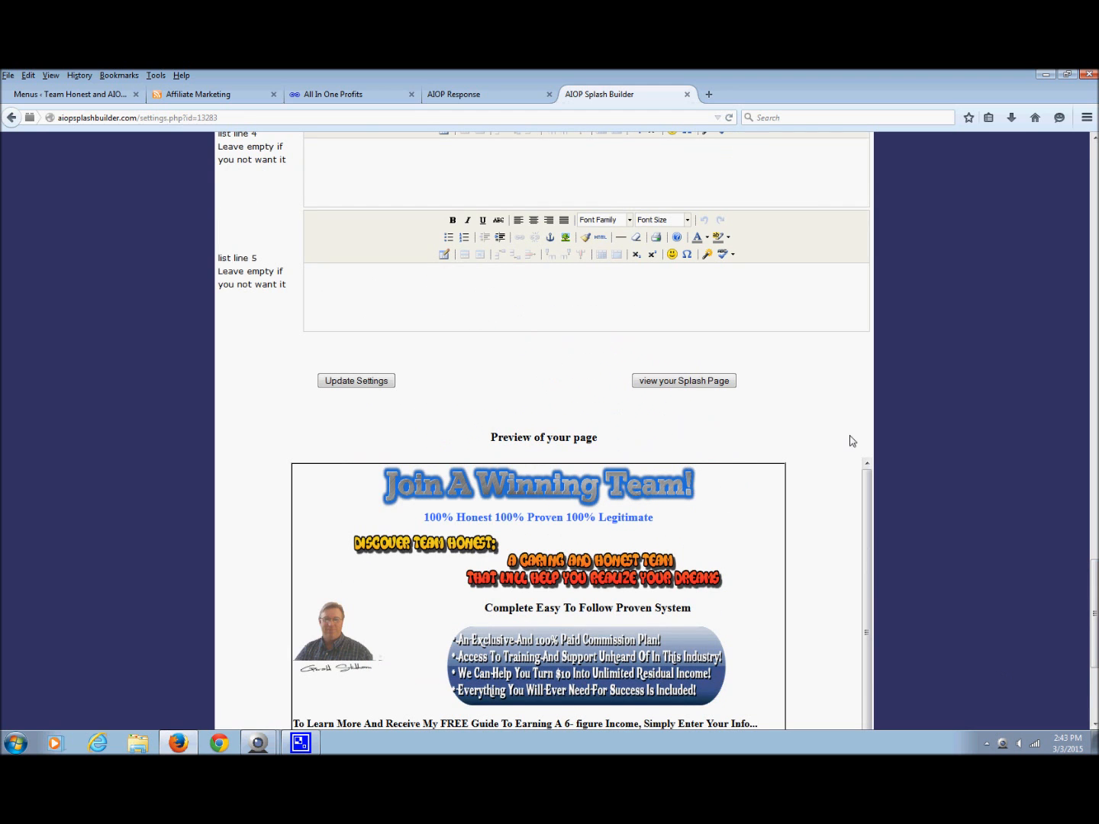
pyautogui.click(683, 299)
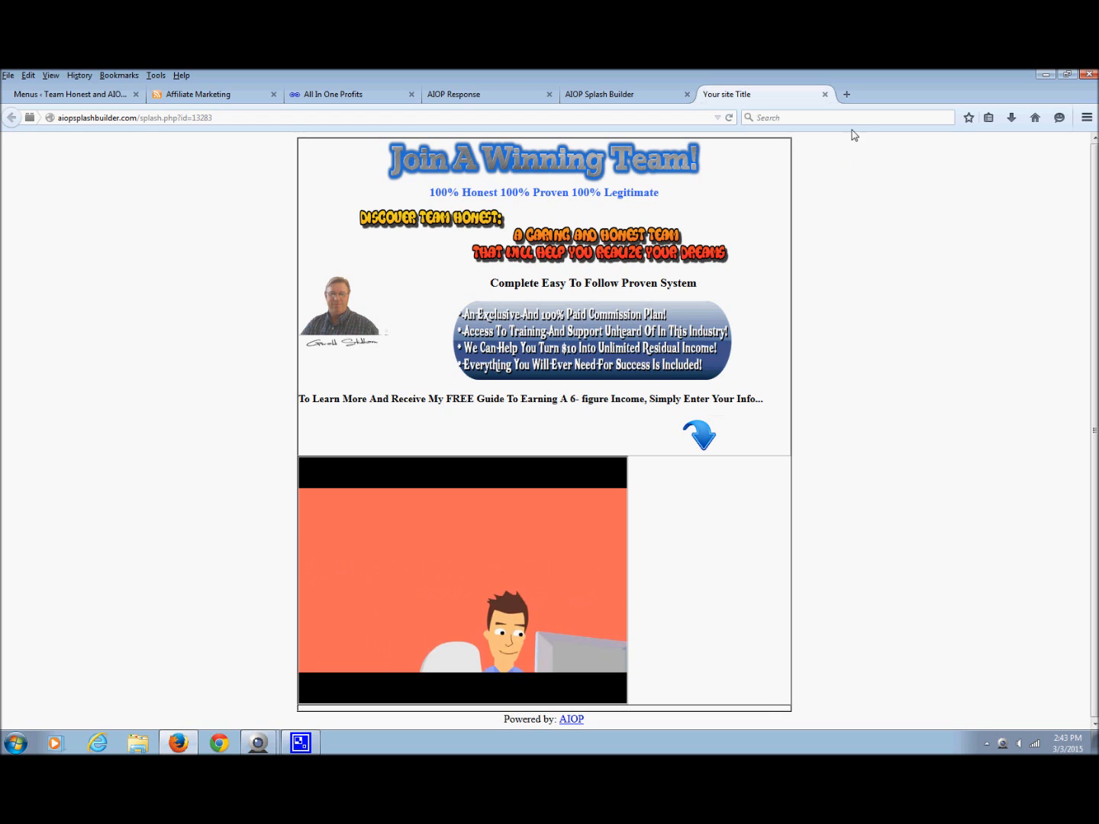
pyautogui.click(825, 95)
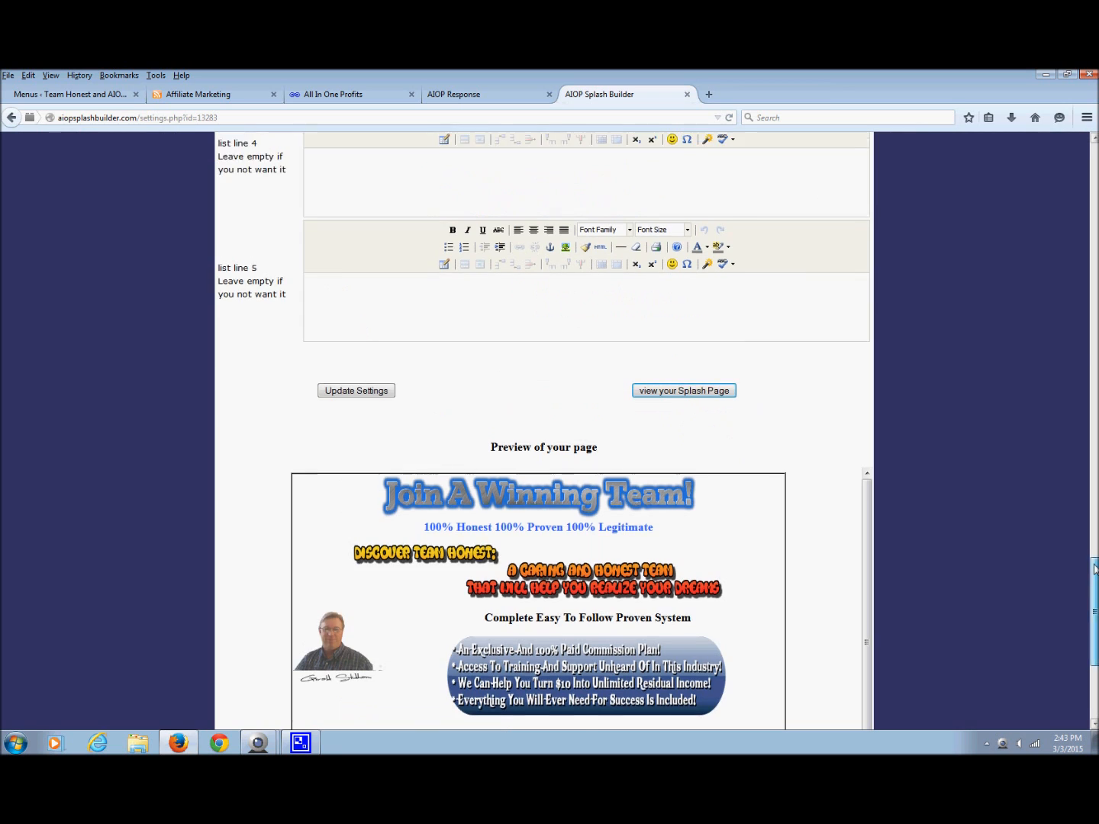
pyautogui.moveTo(1092, 574); pyautogui.dragTo(1092, 258)
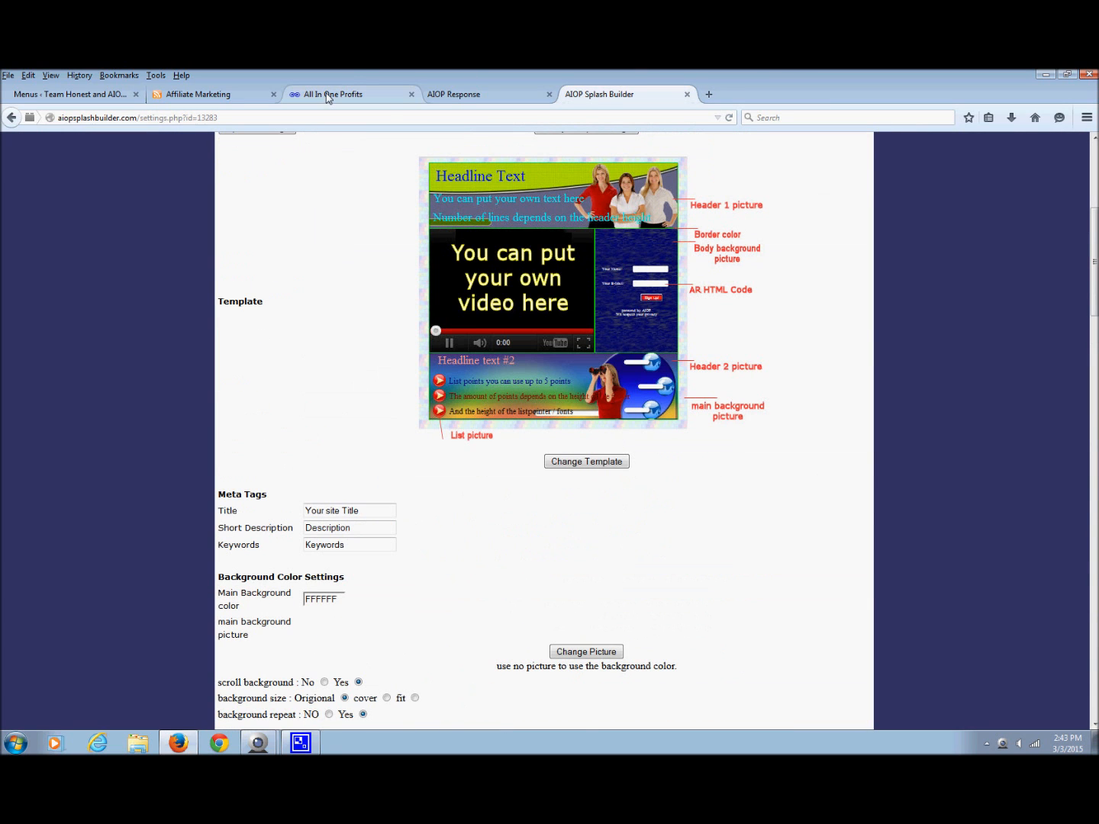
# In AIOP Response's Campaigns list, activate the #2 AIOP Team Honest campaign
pyautogui.click(467, 94)
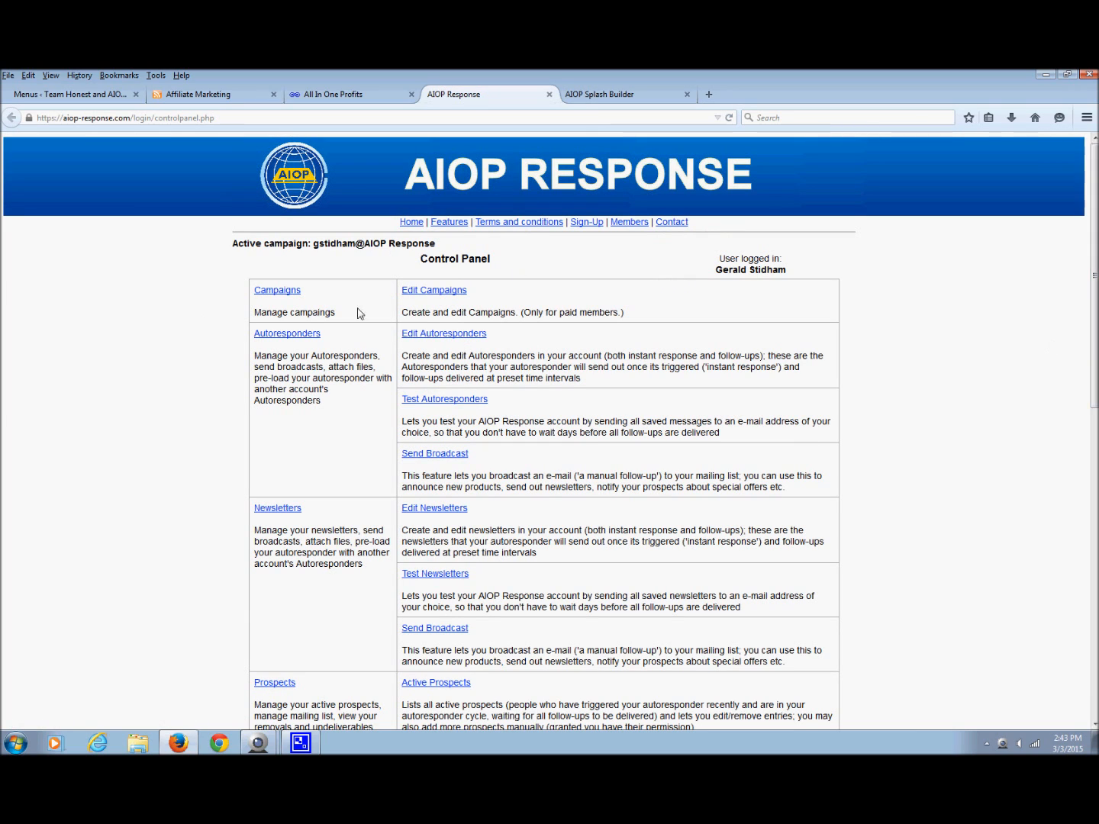
pyautogui.click(277, 290)
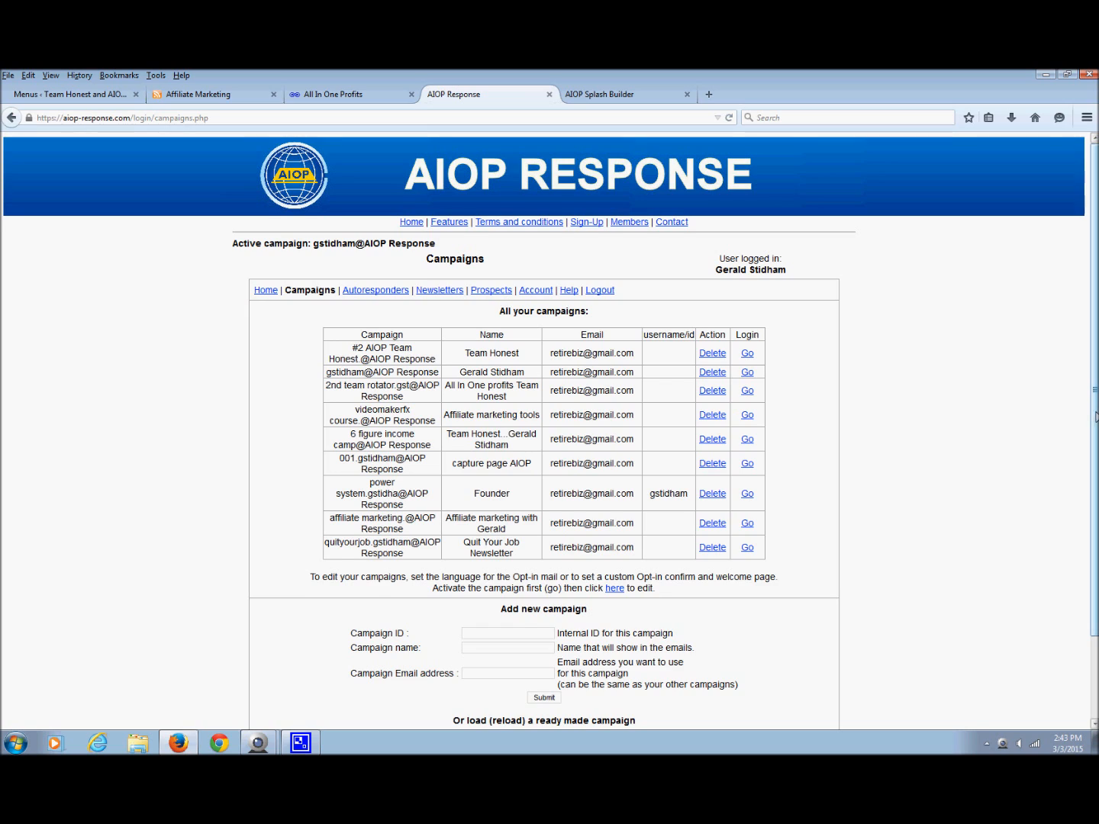
pyautogui.scroll(-1, 1094, 416)
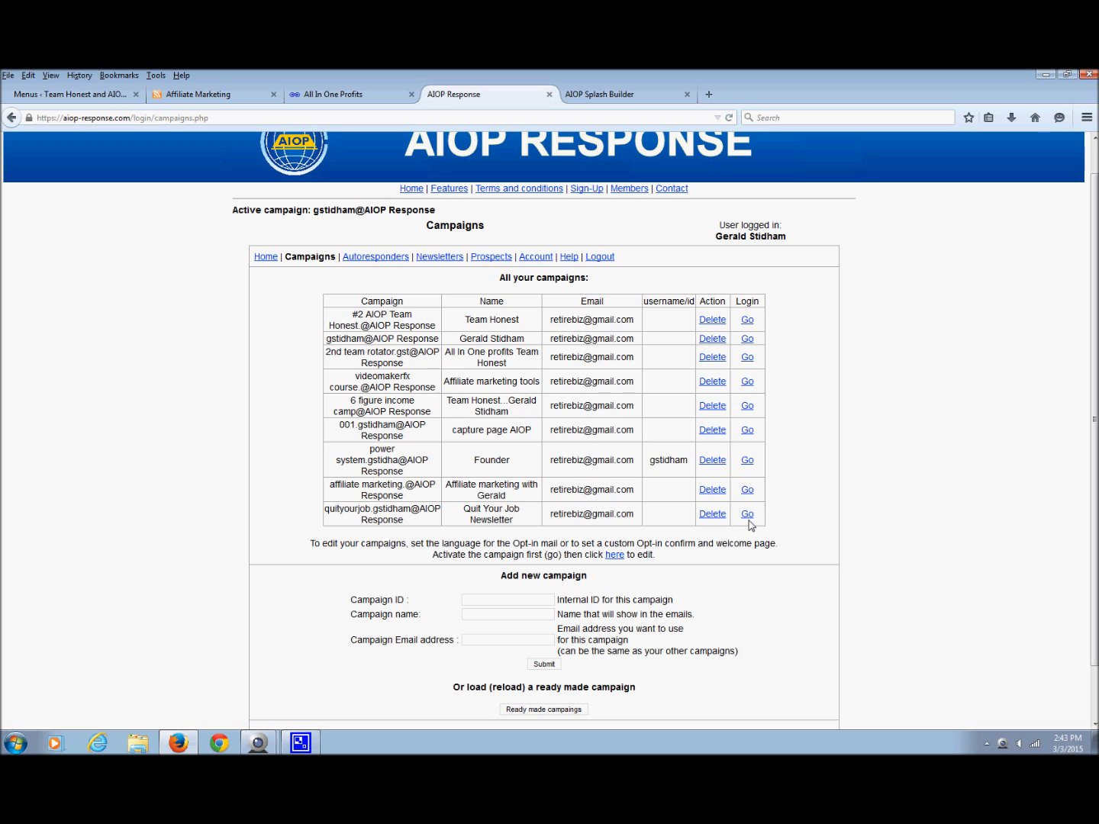
pyautogui.click(747, 513)
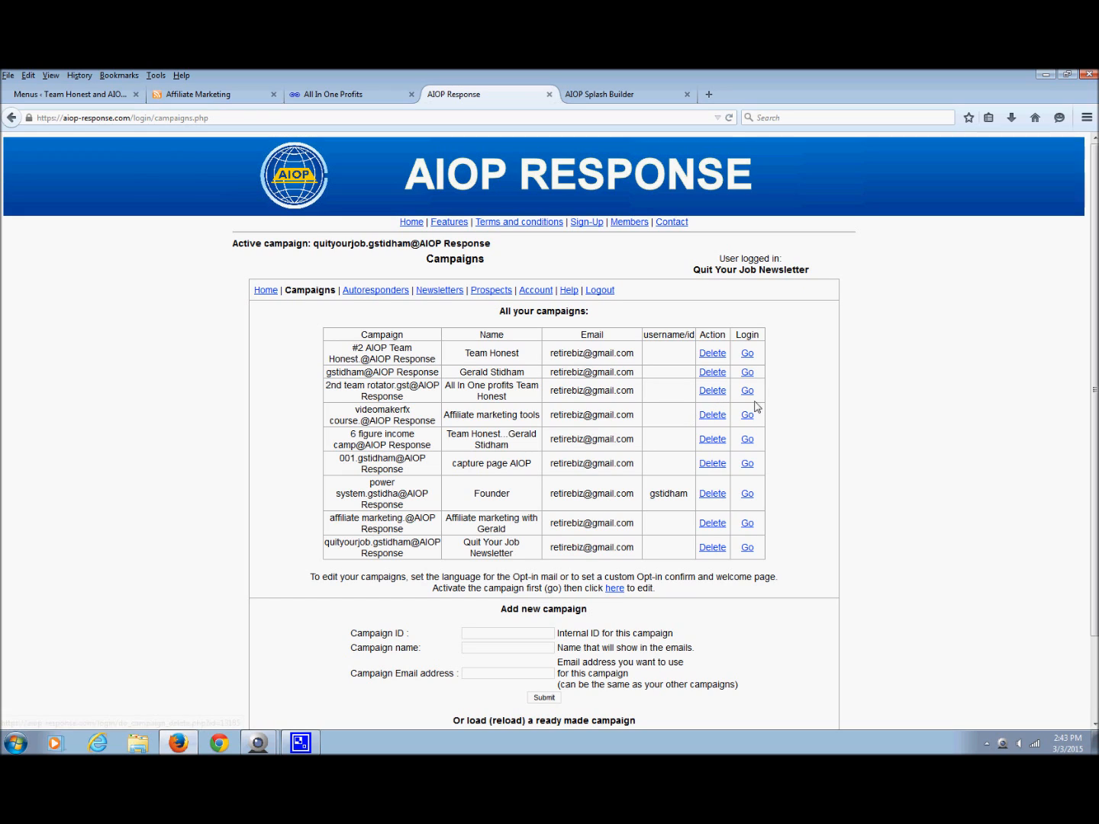
pyautogui.click(746, 352)
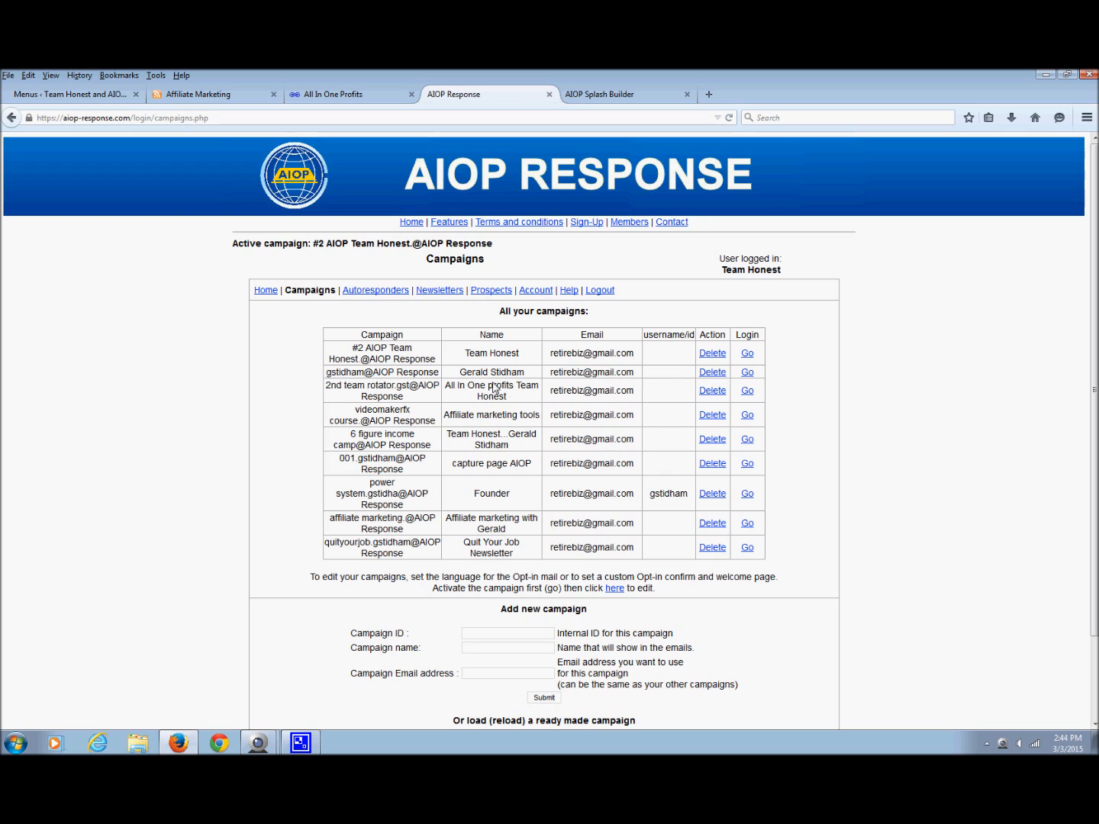
# From Prospects, start the HTML form generator with labels placed above the fields
pyautogui.click(495, 292)
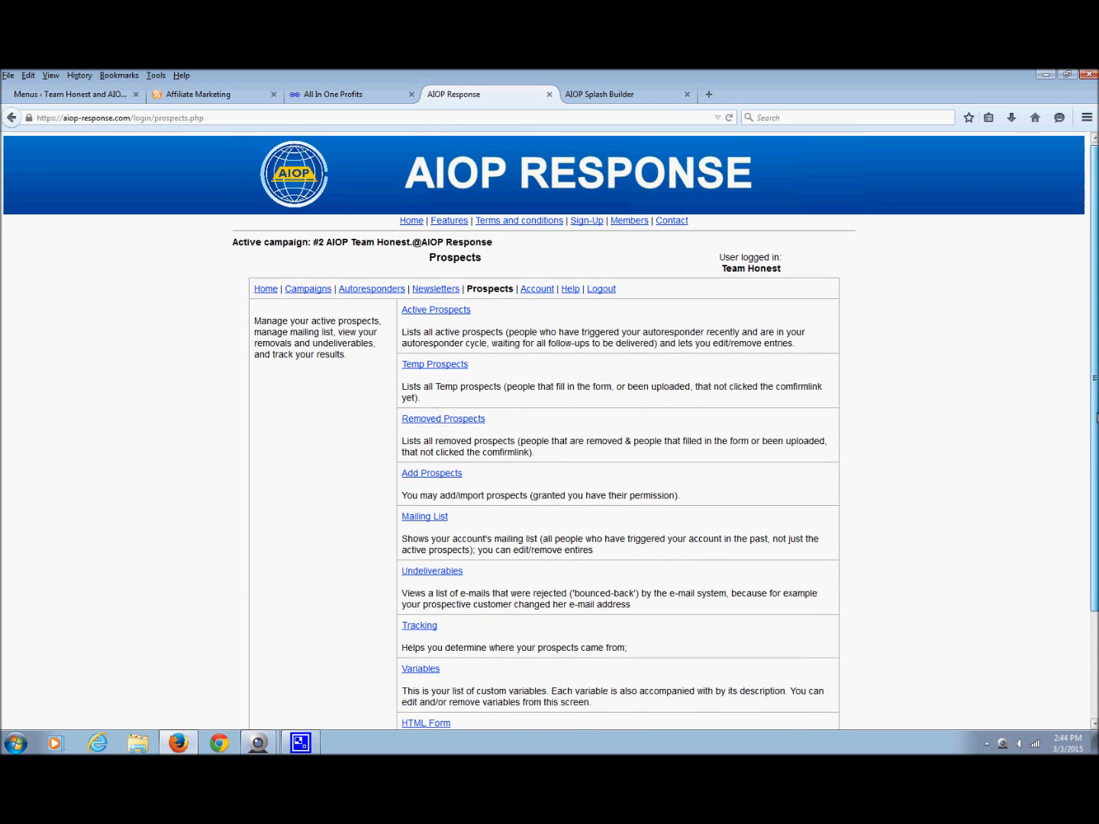
pyautogui.scroll(-3, 935, 541)
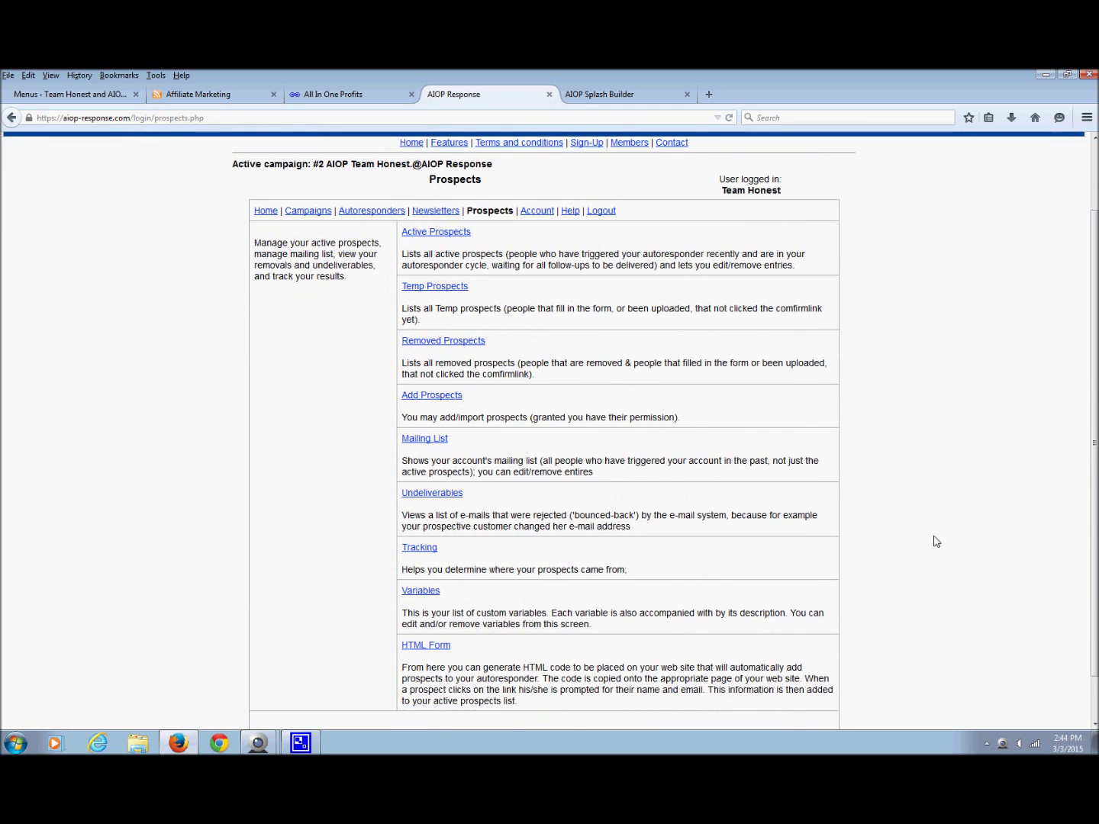
pyautogui.click(440, 645)
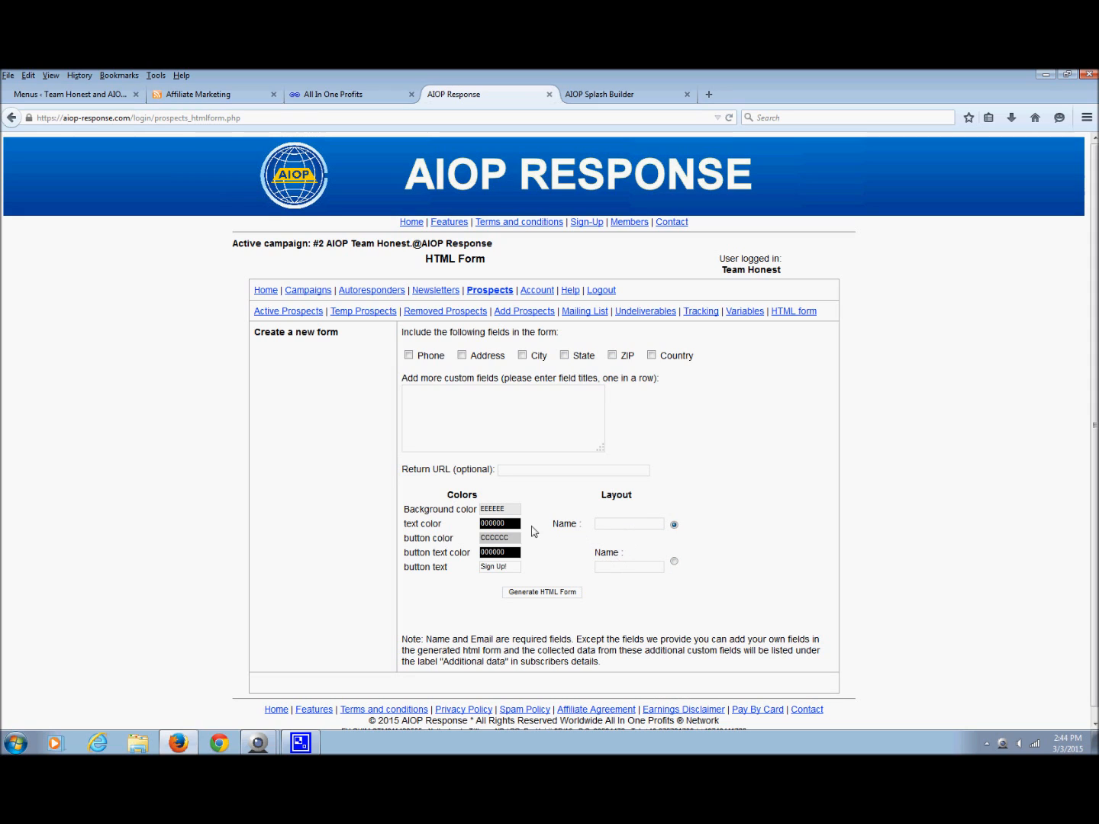
pyautogui.click(673, 563)
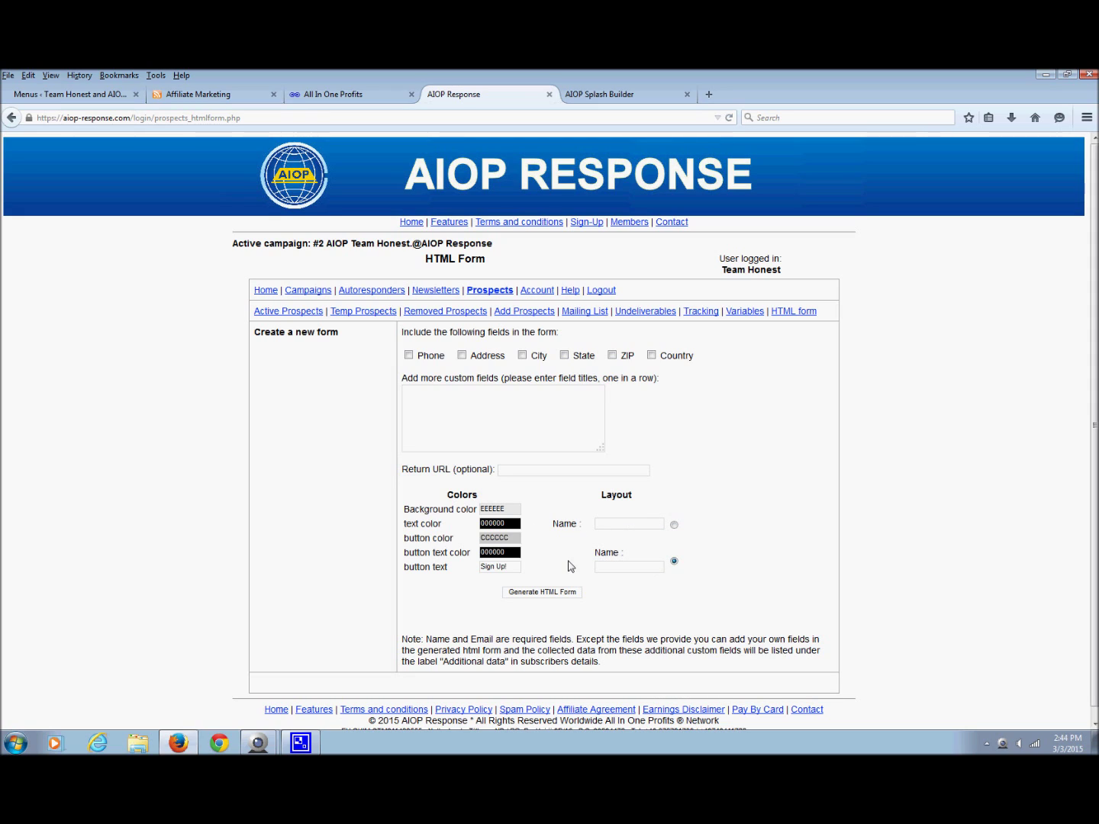
# Set the form text colour to light green 97FF87 and generate the HTML form code
pyautogui.click(514, 523)
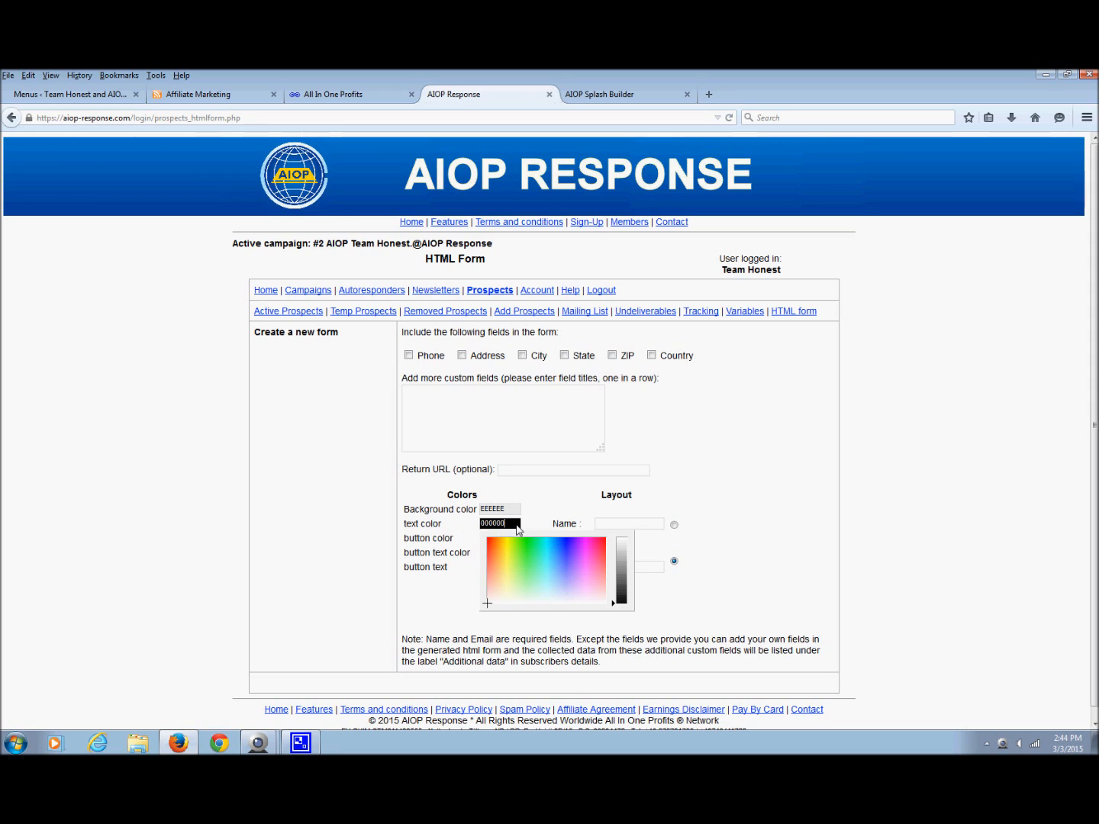
pyautogui.moveTo(496, 605); pyautogui.dragTo(523, 577)
pyautogui.click(762, 502)
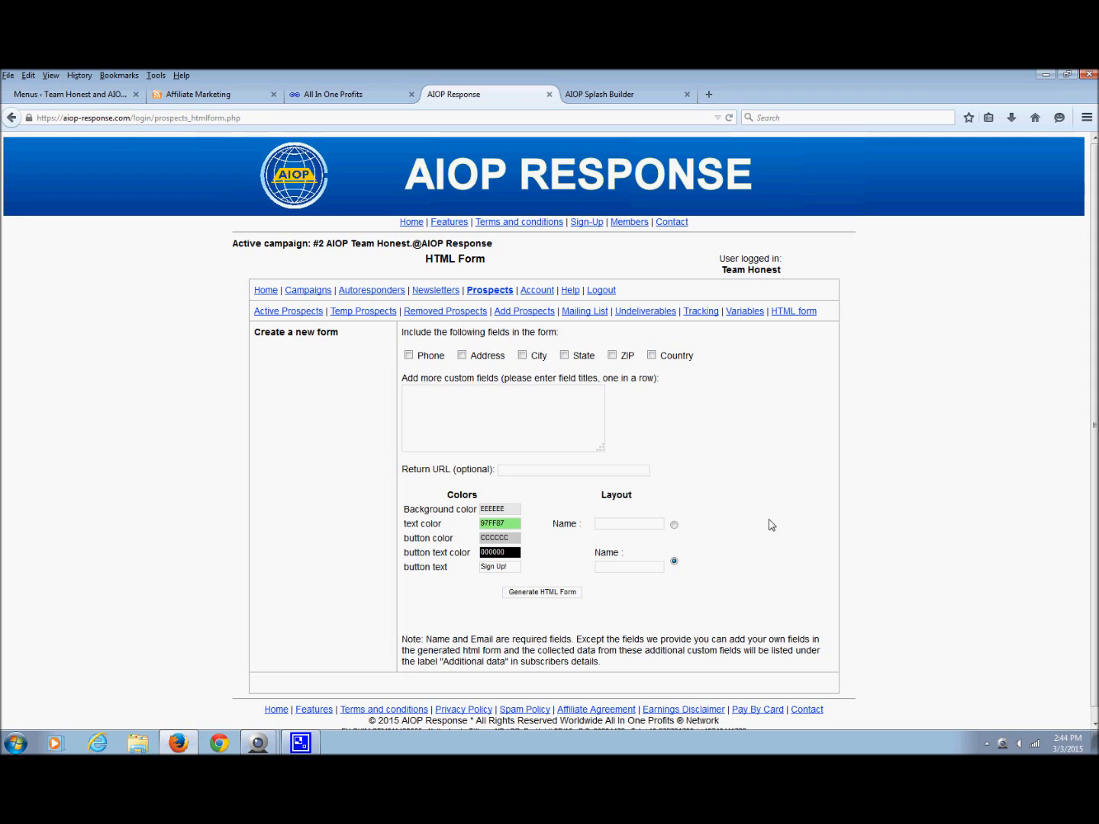
pyautogui.click(551, 593)
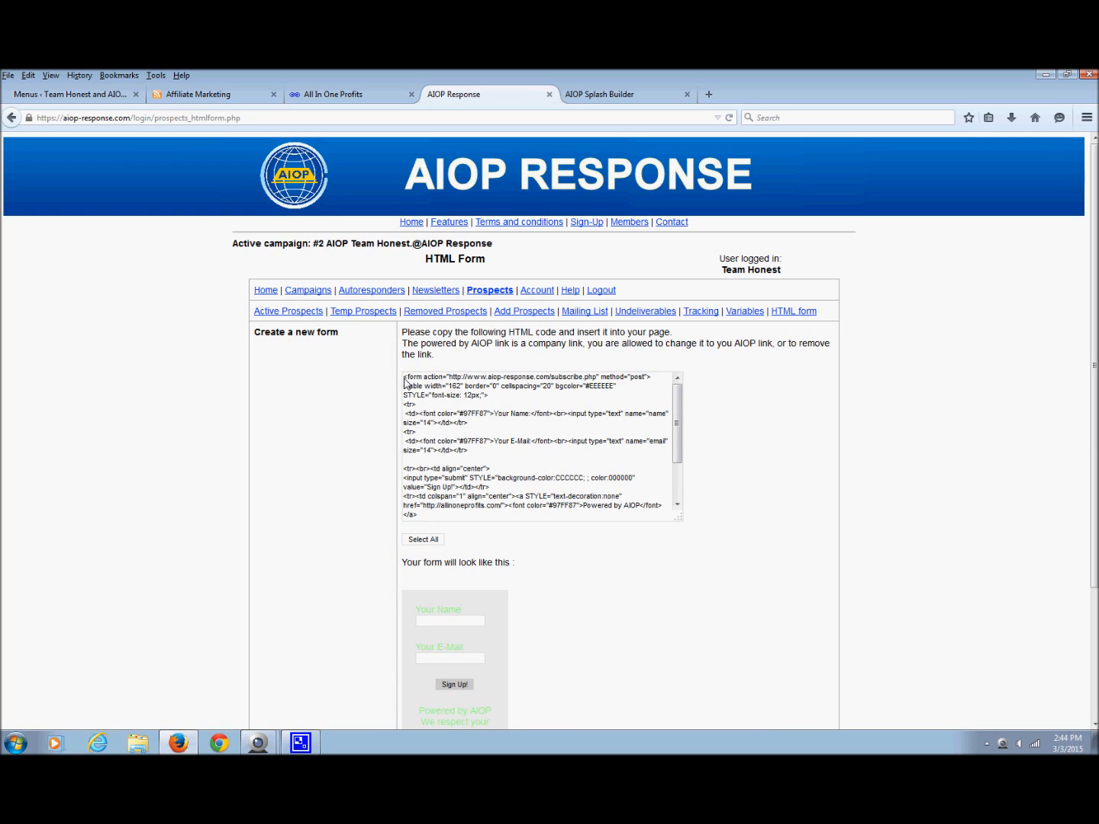
# Copy all of the generated form code and switch to the AIOP Splash Builder tab
pyautogui.moveTo(403, 377); pyautogui.dragTo(636, 549)
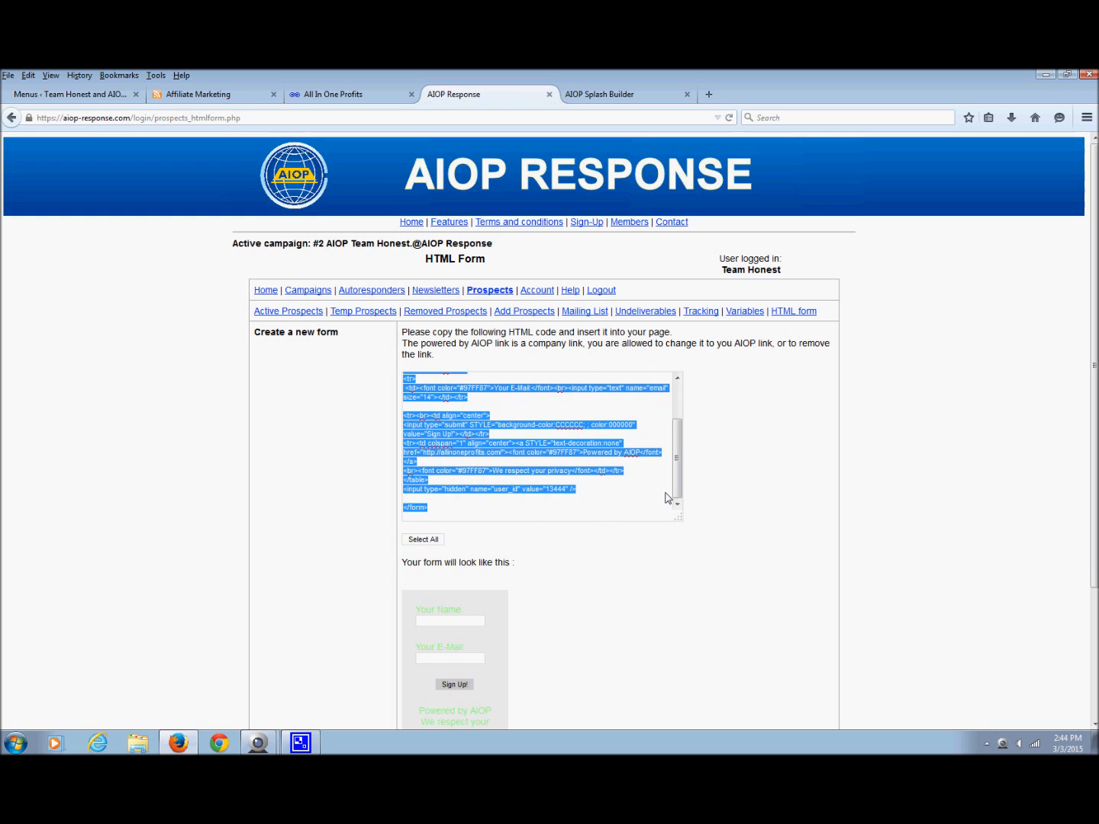
pyautogui.scroll(3, 666, 480)
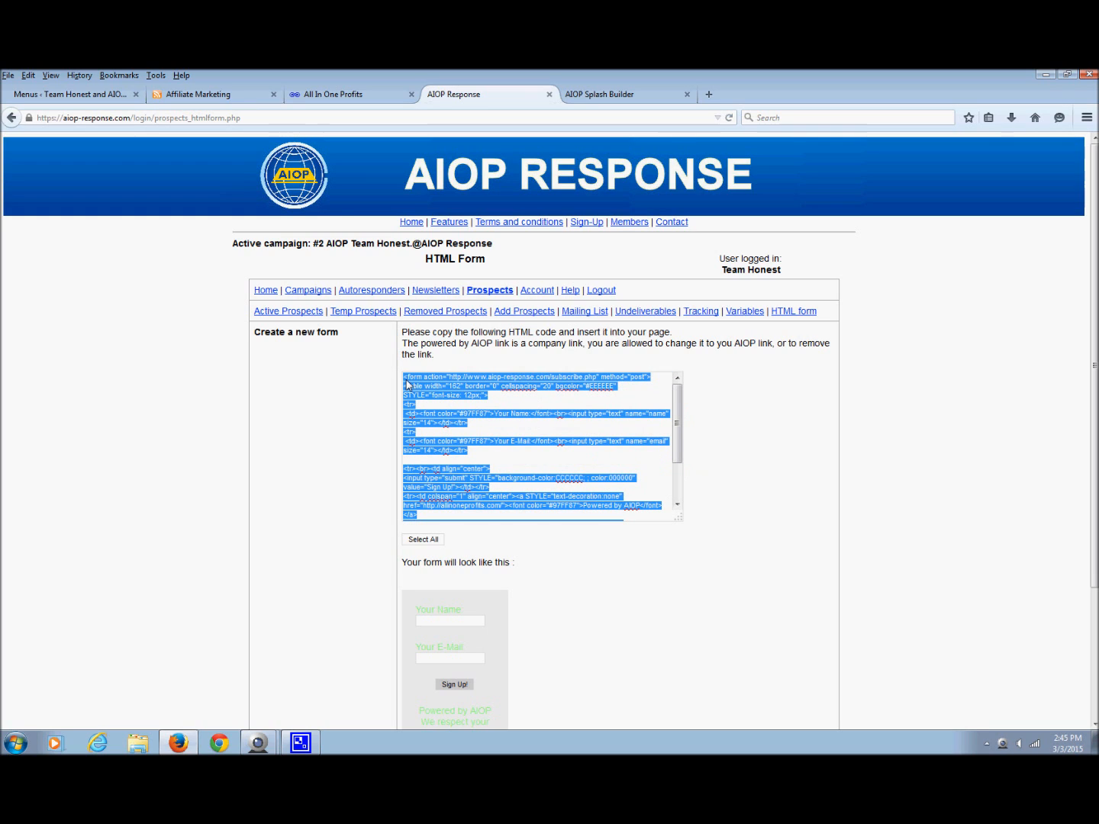
pyautogui.rightClick(442, 397)
pyautogui.click(481, 423)
pyautogui.click(635, 95)
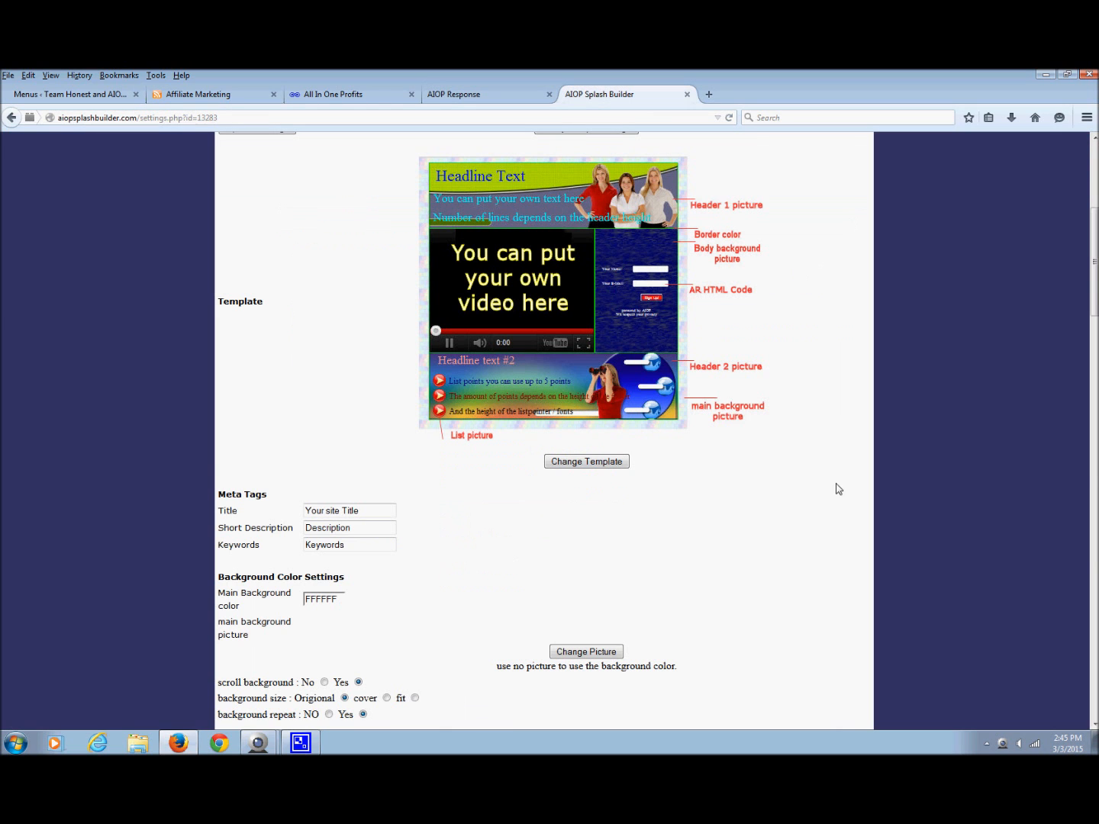
pyautogui.scroll(-5, 549, 429)
pyautogui.scroll(-4, 549, 430)
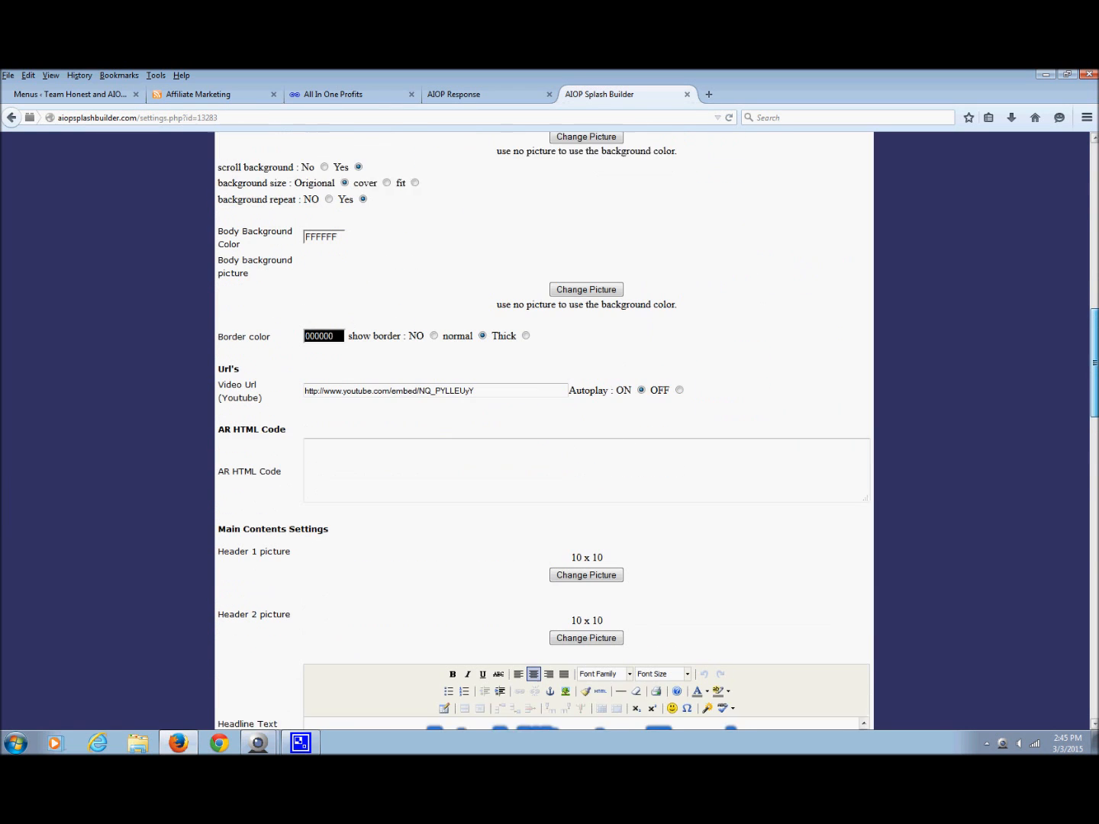
pyautogui.scroll(-1, 549, 430)
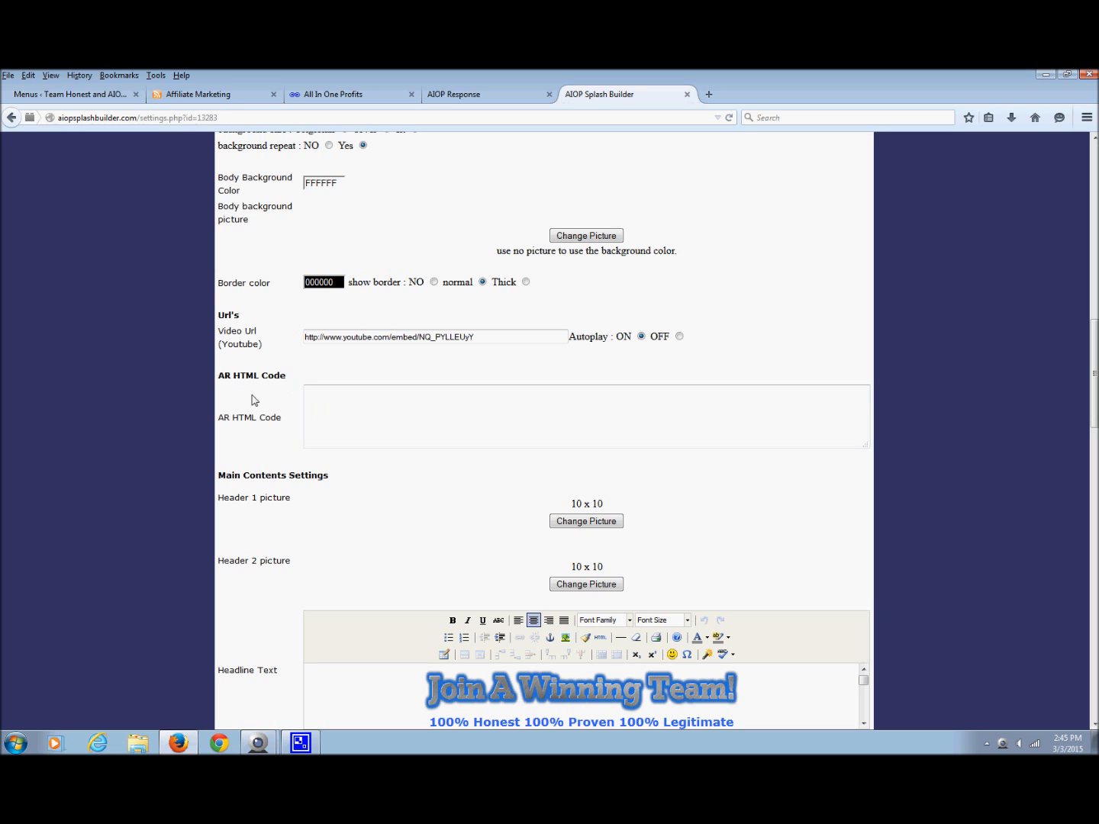
# Paste the opt-in form code into AR HTML Code and save with Update Settings
pyautogui.click(316, 400)
pyautogui.rightClick(318, 399)
pyautogui.click(351, 449)
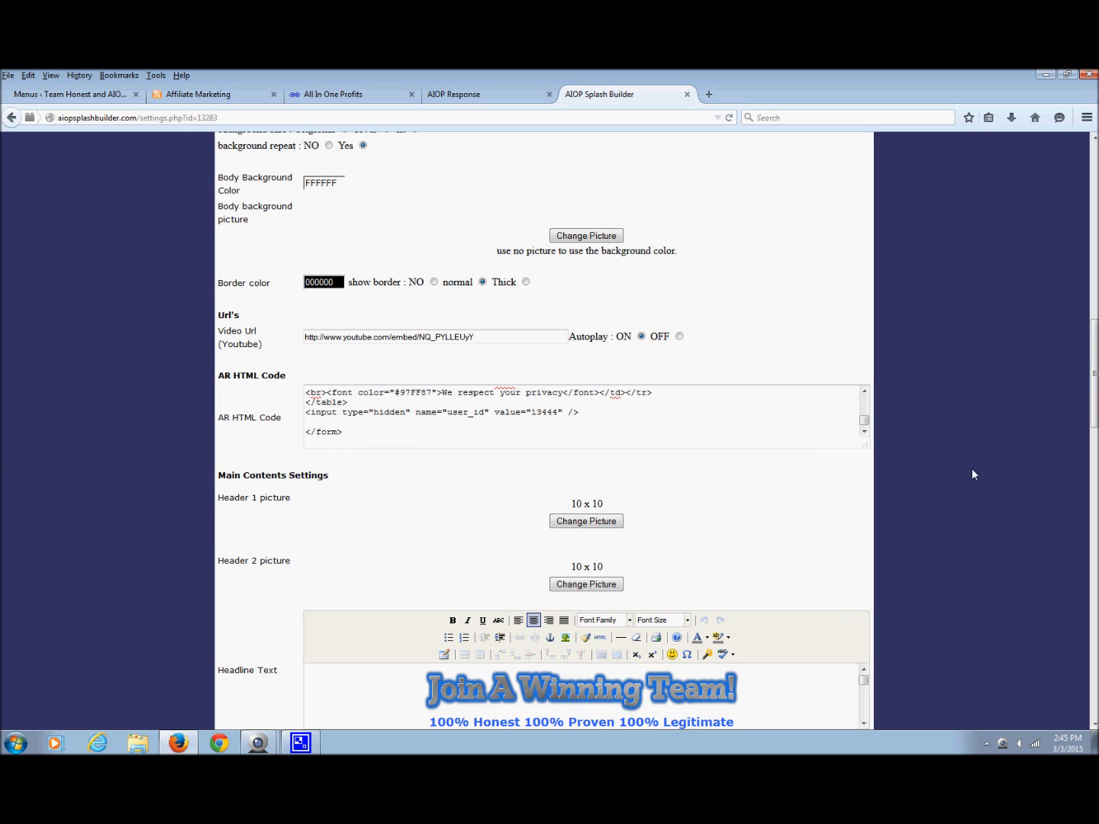
pyautogui.moveTo(1096, 429); pyautogui.dragTo(1096, 605)
pyautogui.click(357, 420)
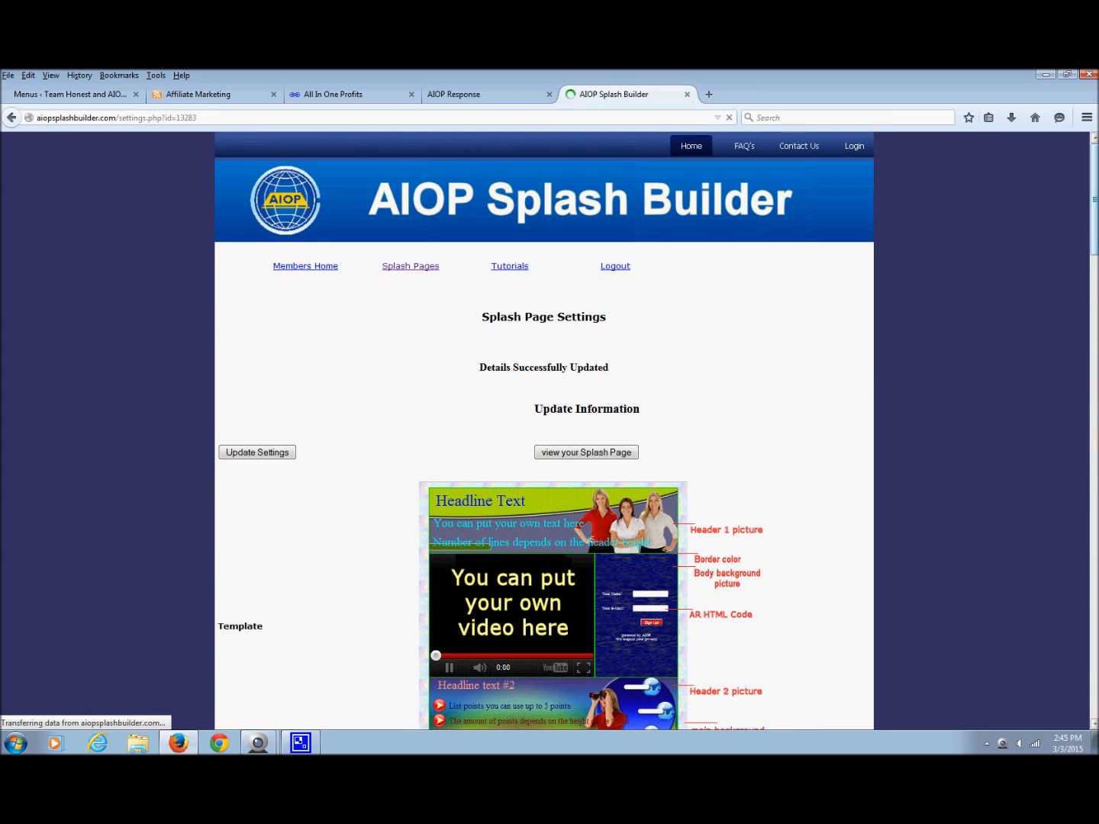
pyautogui.moveTo(1094, 221); pyautogui.dragTo(1094, 633)
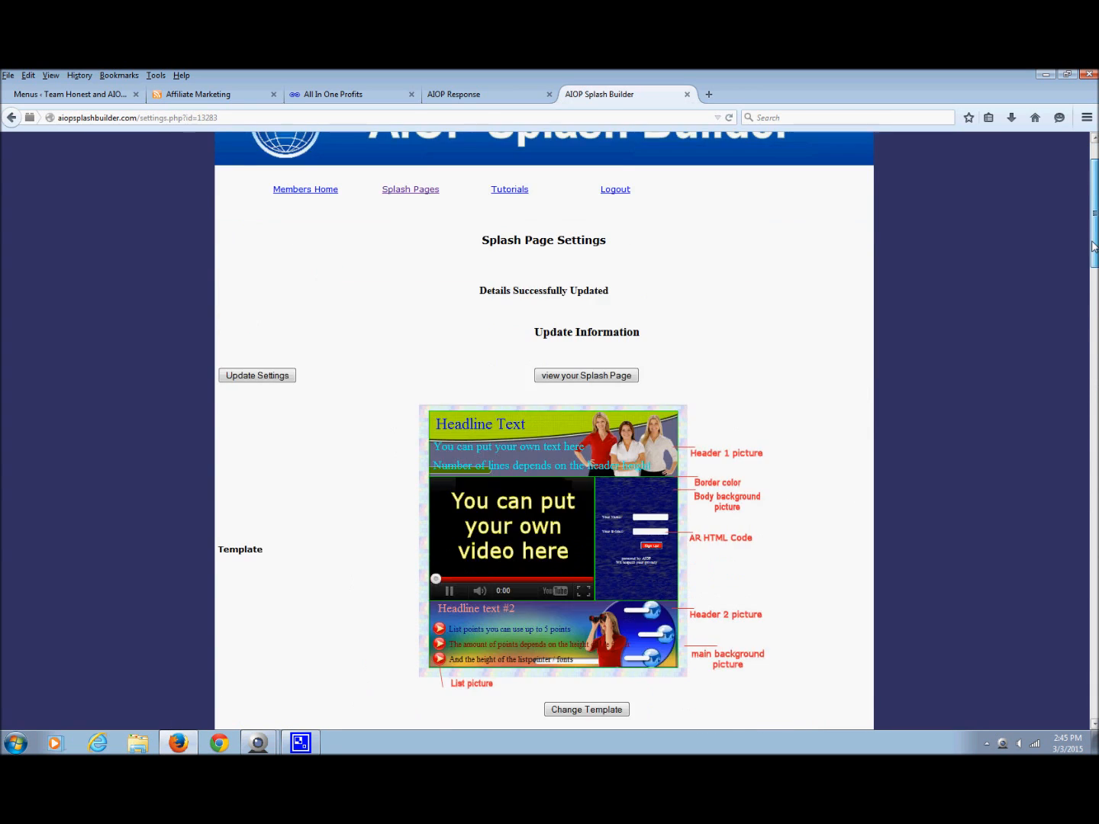
pyautogui.scroll(-4, 549, 429)
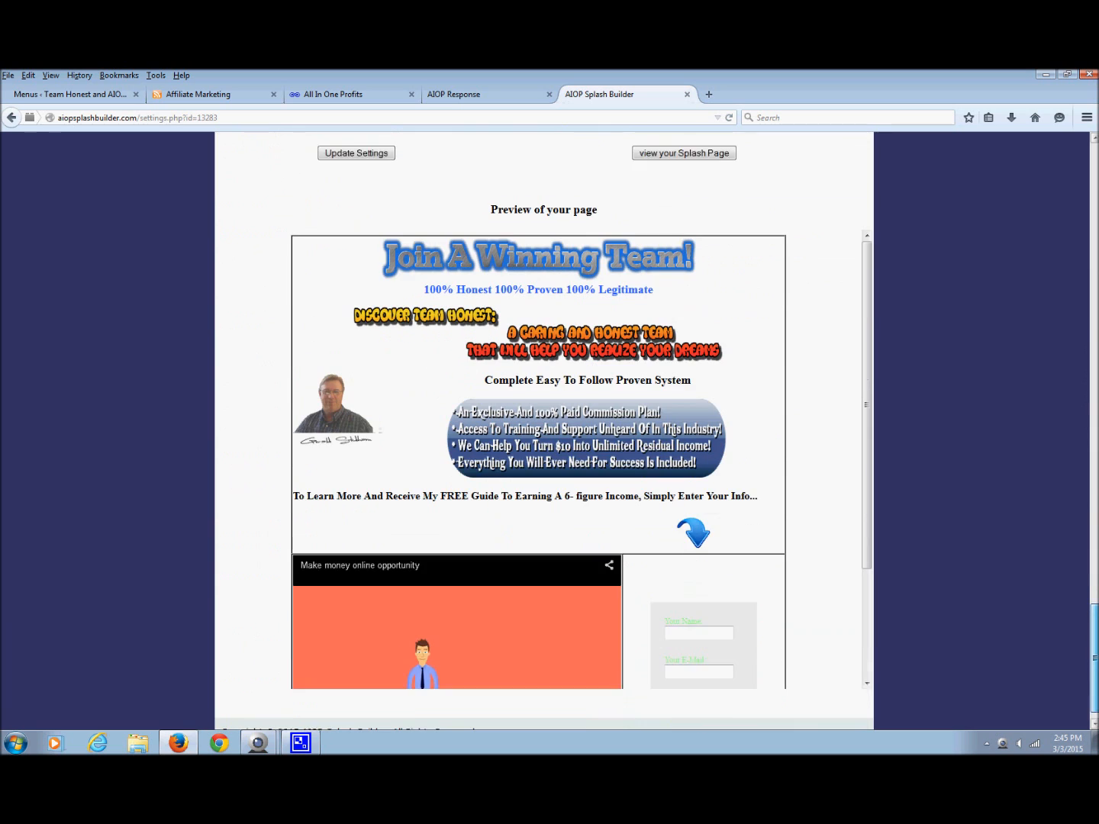
pyautogui.scroll(-1, 549, 430)
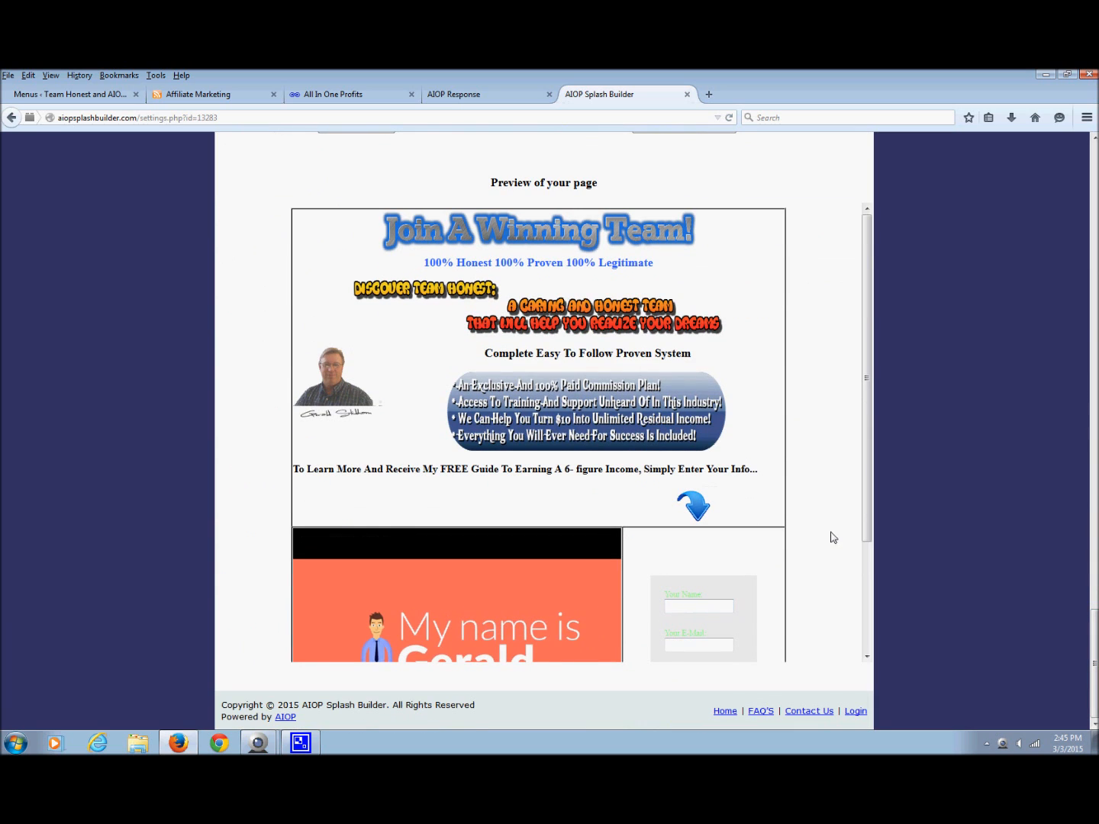
pyautogui.scroll(3, 907, 464)
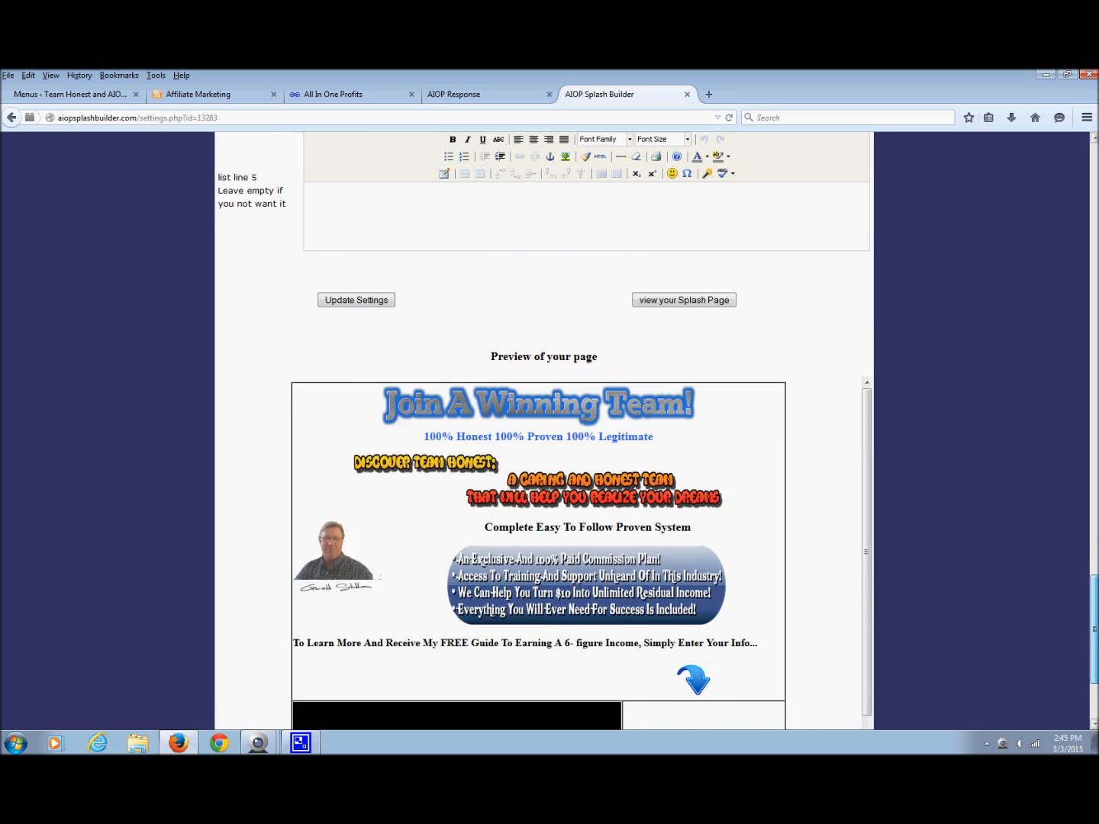
pyautogui.scroll(2, 906, 465)
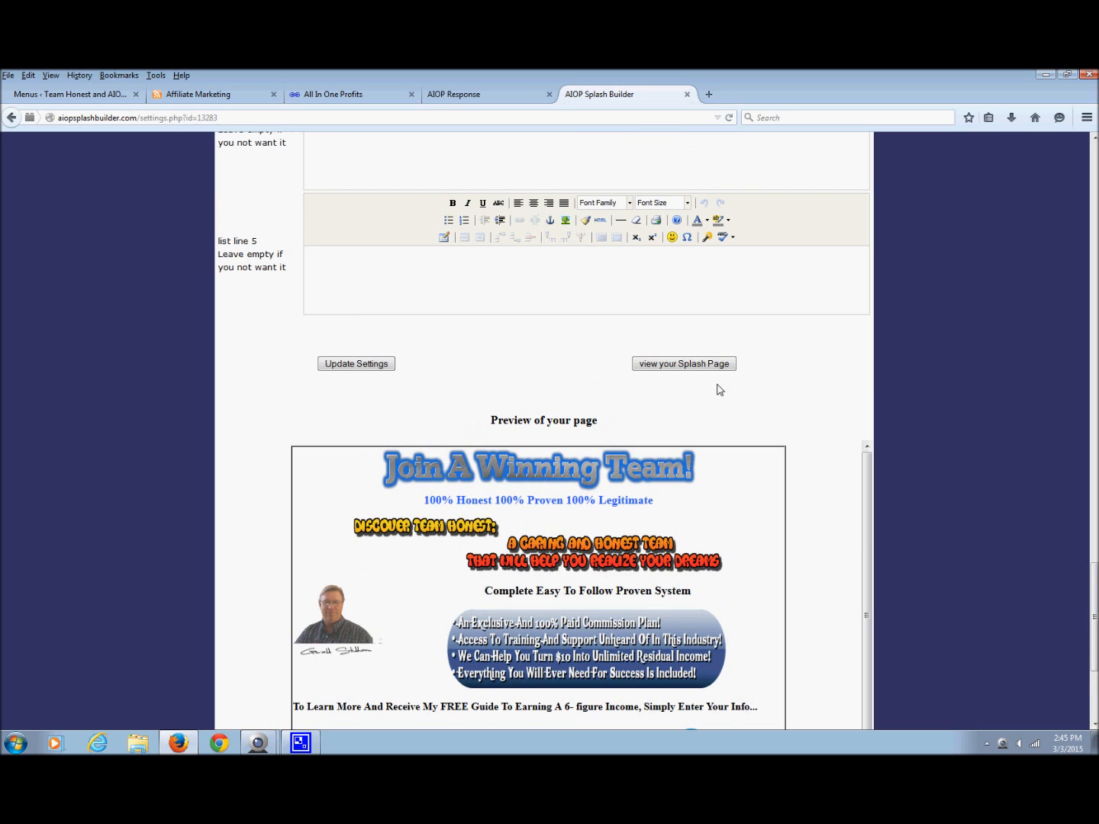
# View the live splash page with the video beside the green form, then close it
pyautogui.click(685, 363)
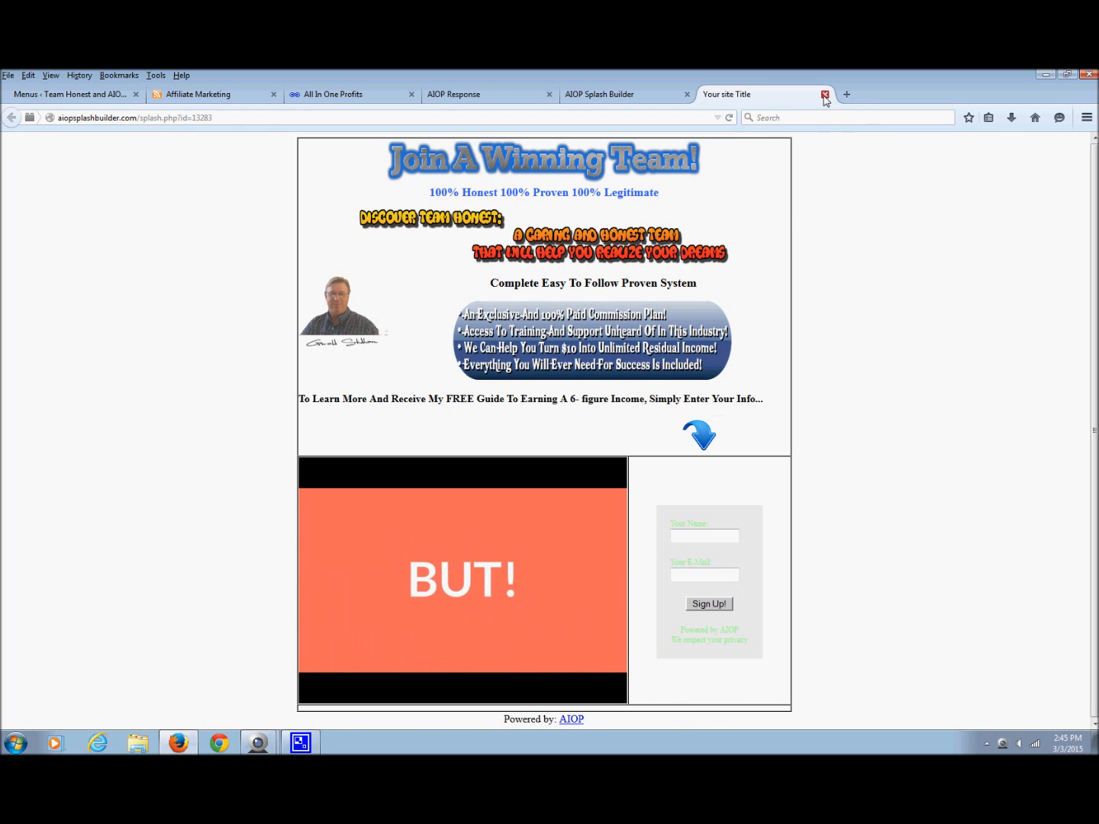
pyautogui.click(825, 94)
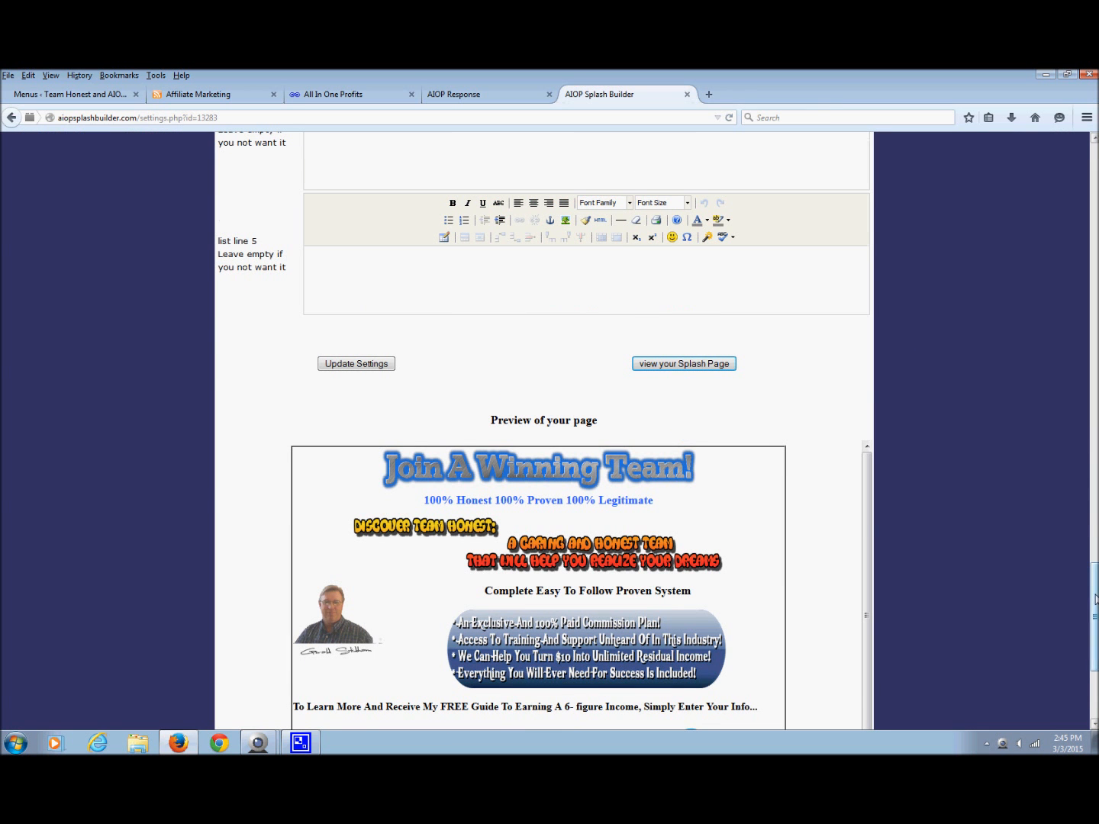
pyautogui.moveTo(1095, 597); pyautogui.dragTo(1094, 437)
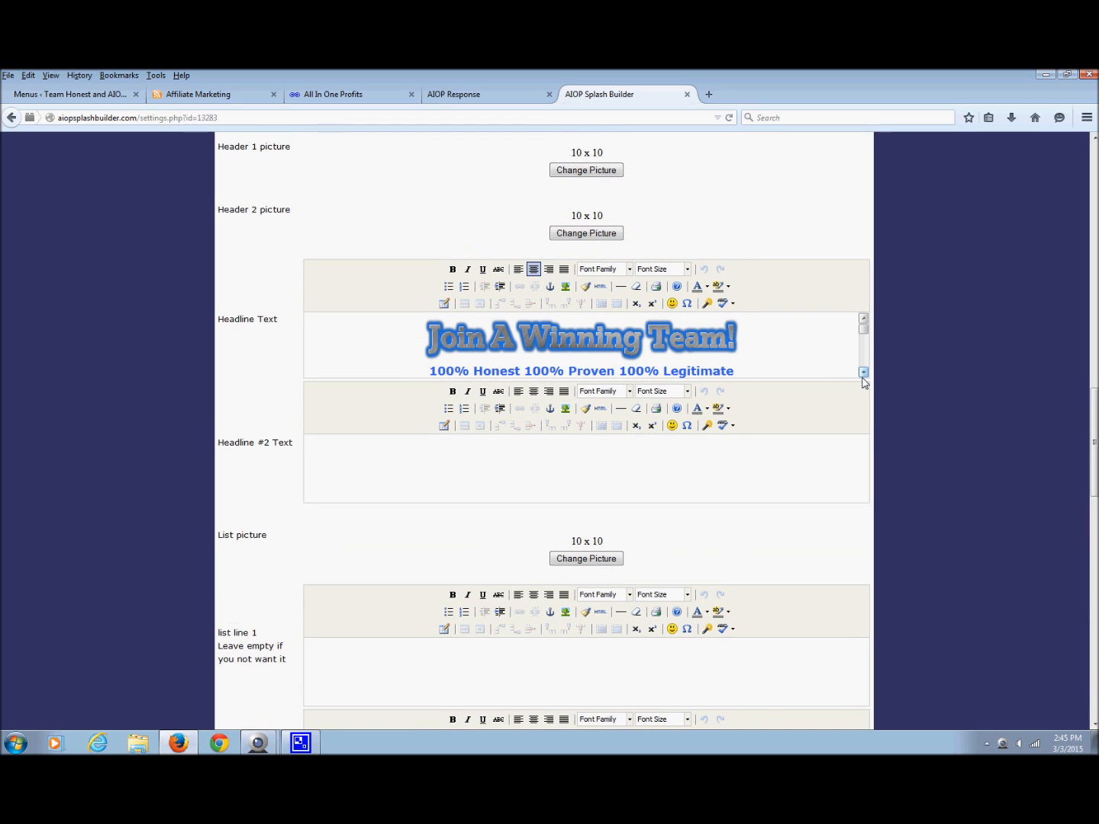
# Place the cursor after 'Legitimate' in the headline's blue 100% tagline
pyautogui.click(863, 373)
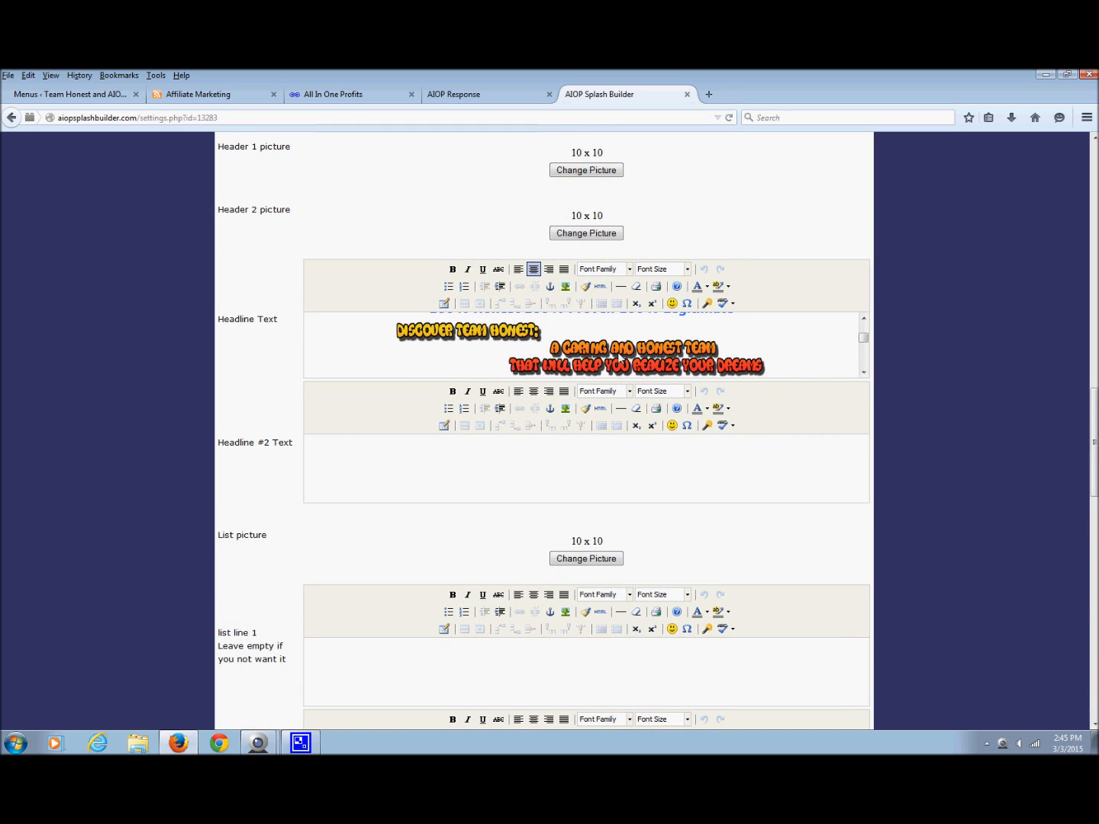
pyautogui.click(625, 361)
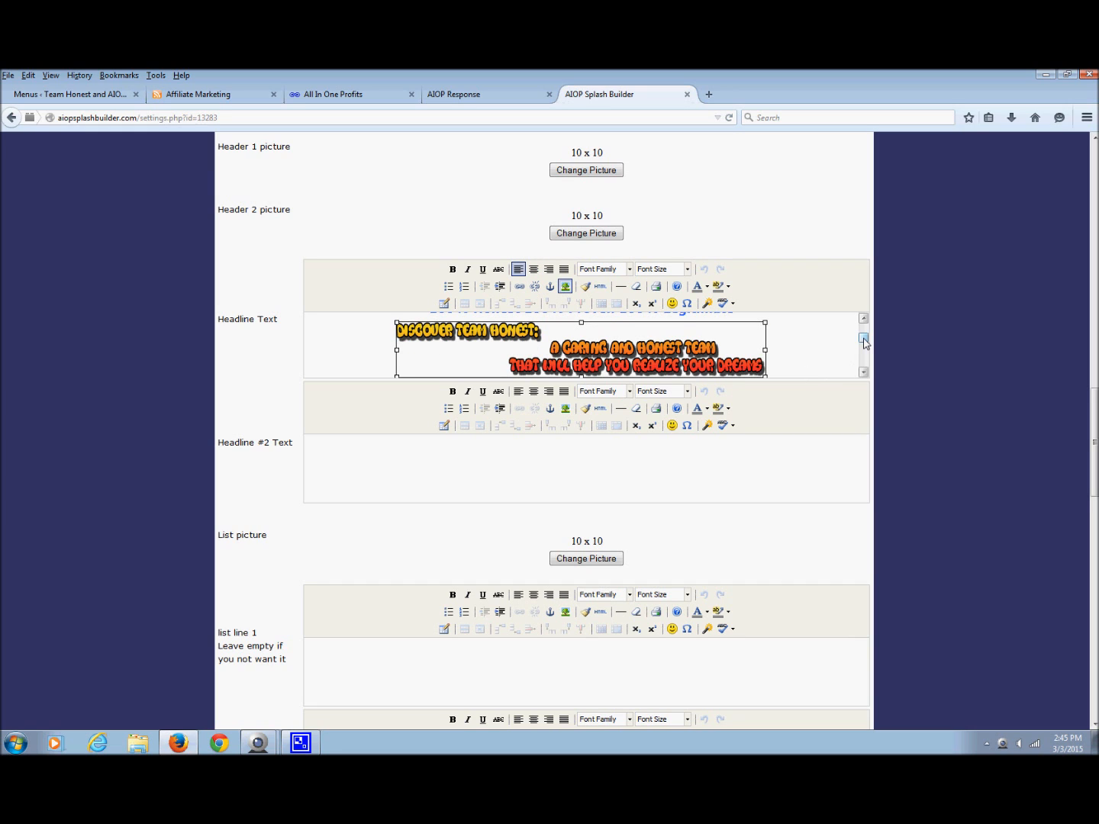
pyautogui.moveTo(863, 343); pyautogui.dragTo(863, 331)
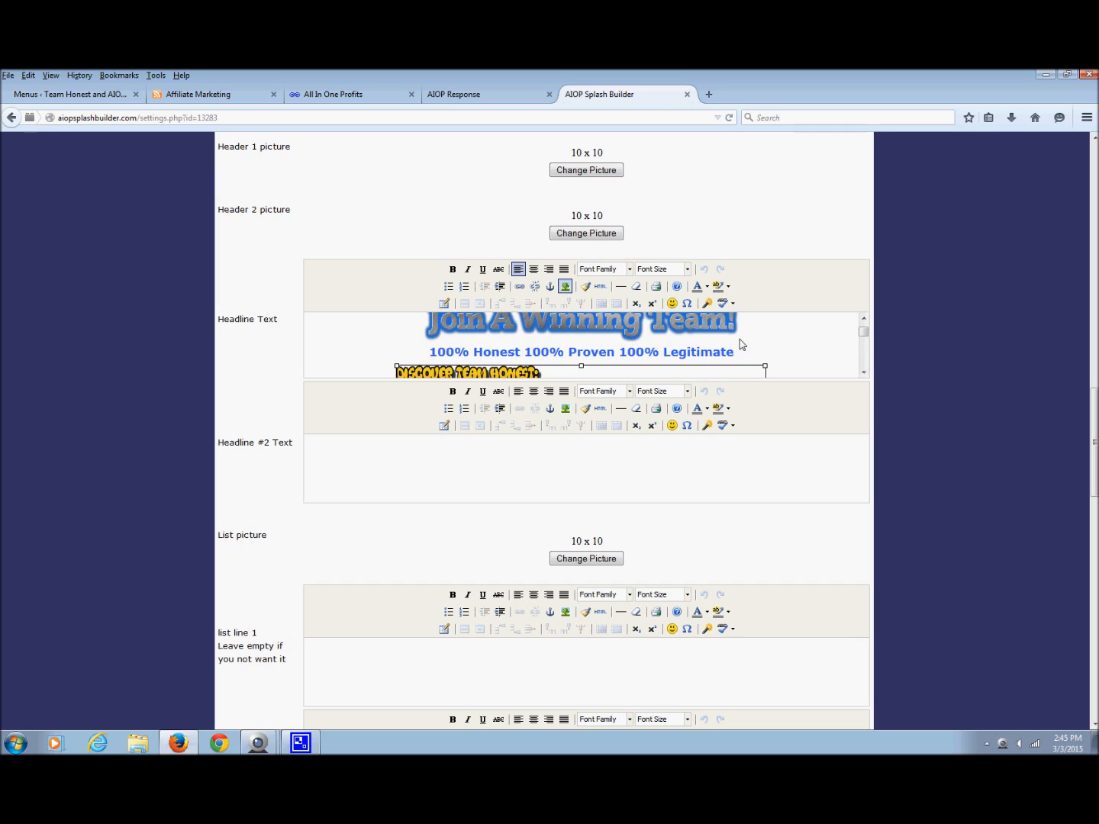
pyautogui.click(659, 352)
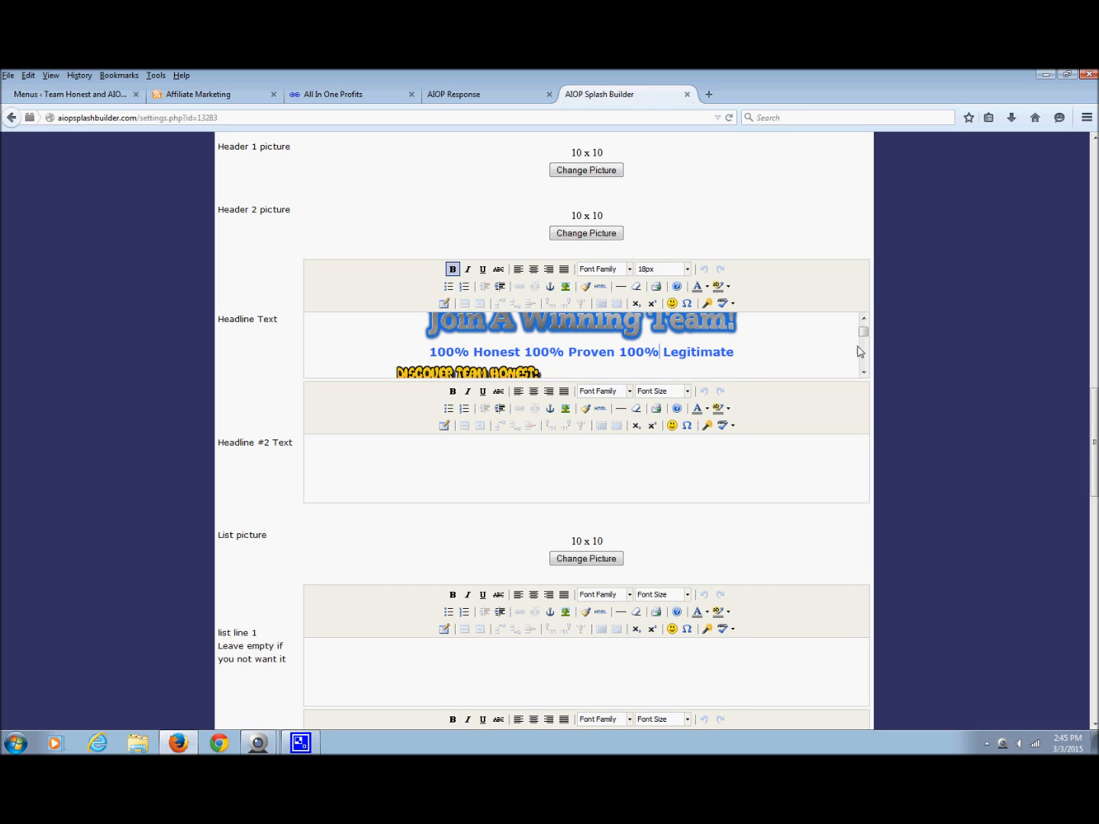
pyautogui.click(864, 318)
pyautogui.click(614, 340)
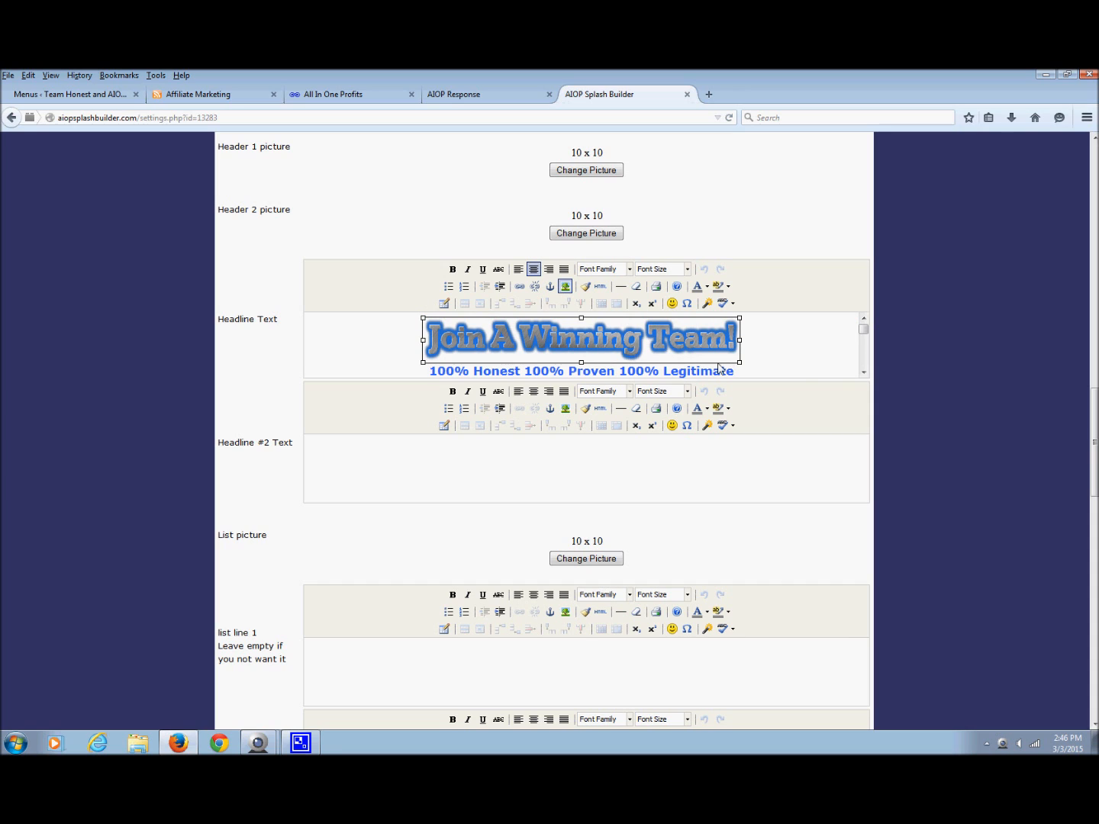
pyautogui.click(864, 375)
pyautogui.click(864, 317)
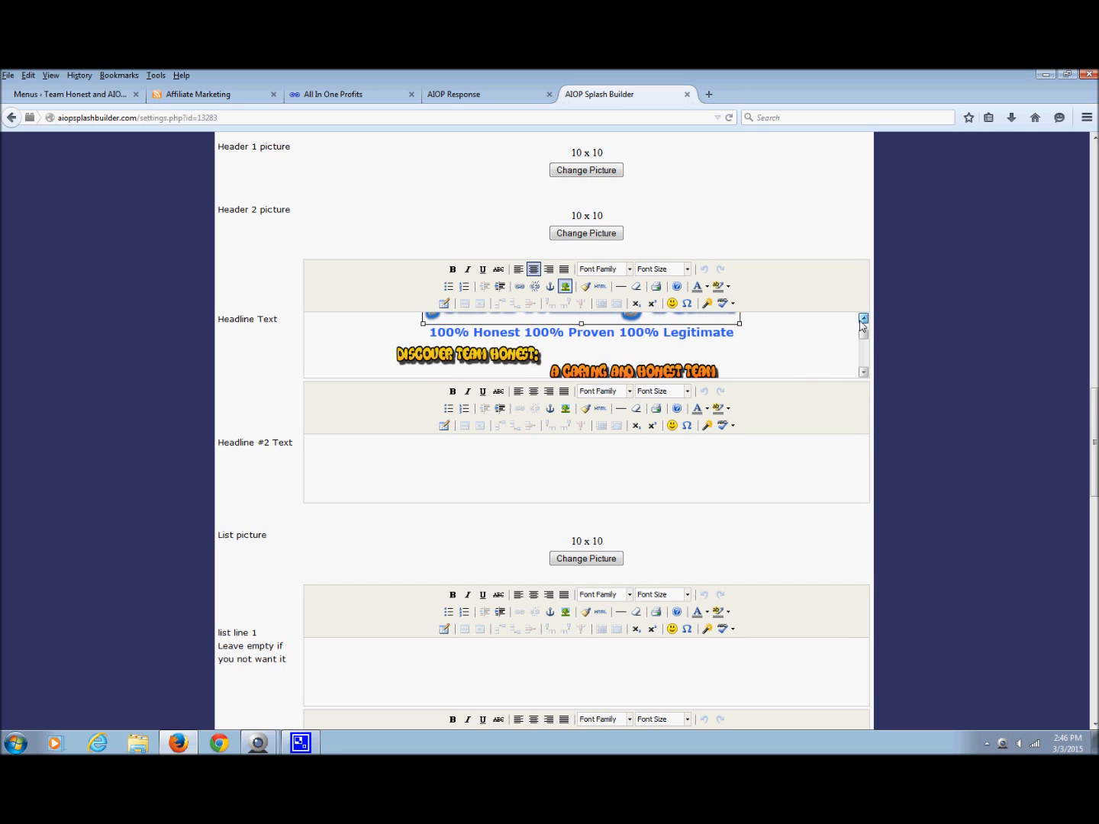
pyautogui.click(649, 371)
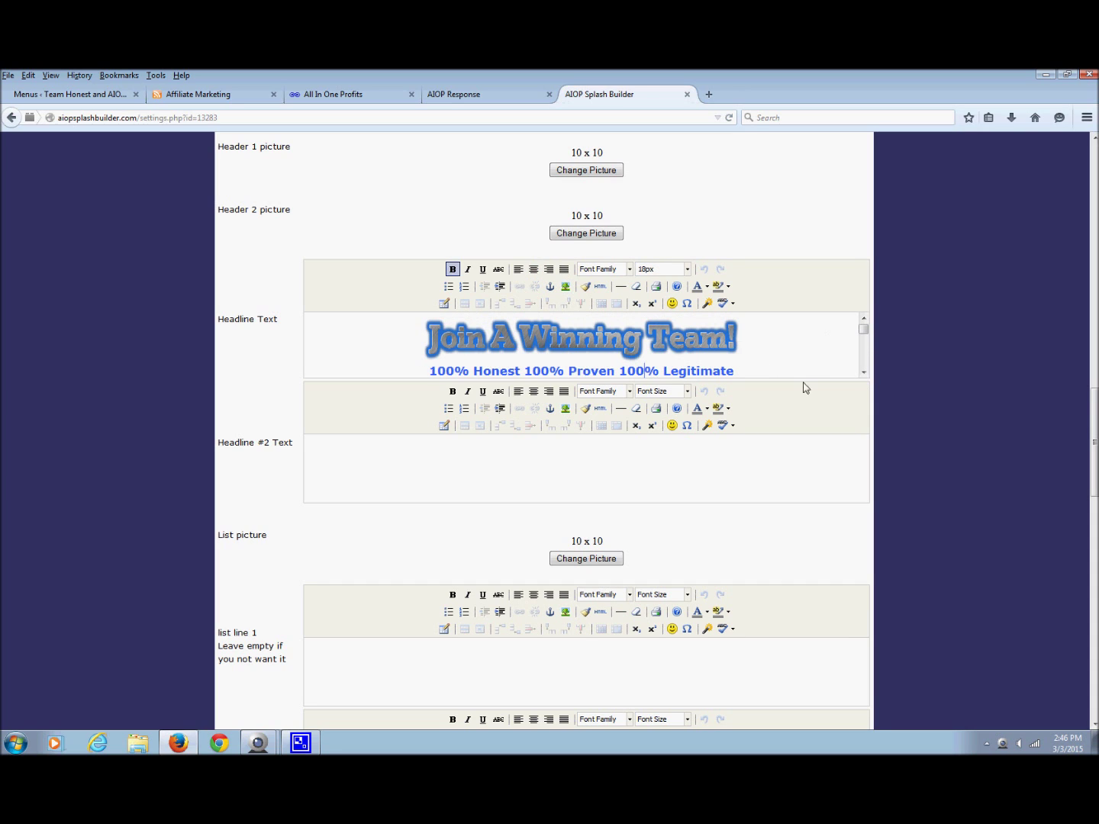
pyautogui.click(864, 375)
pyautogui.click(863, 317)
# Backspace away the word Legitimate and continue editing inside the headline text
pyautogui.press('BackSpace')
pyautogui.press('BackSpace')
pyautogui.press('BackSpace')
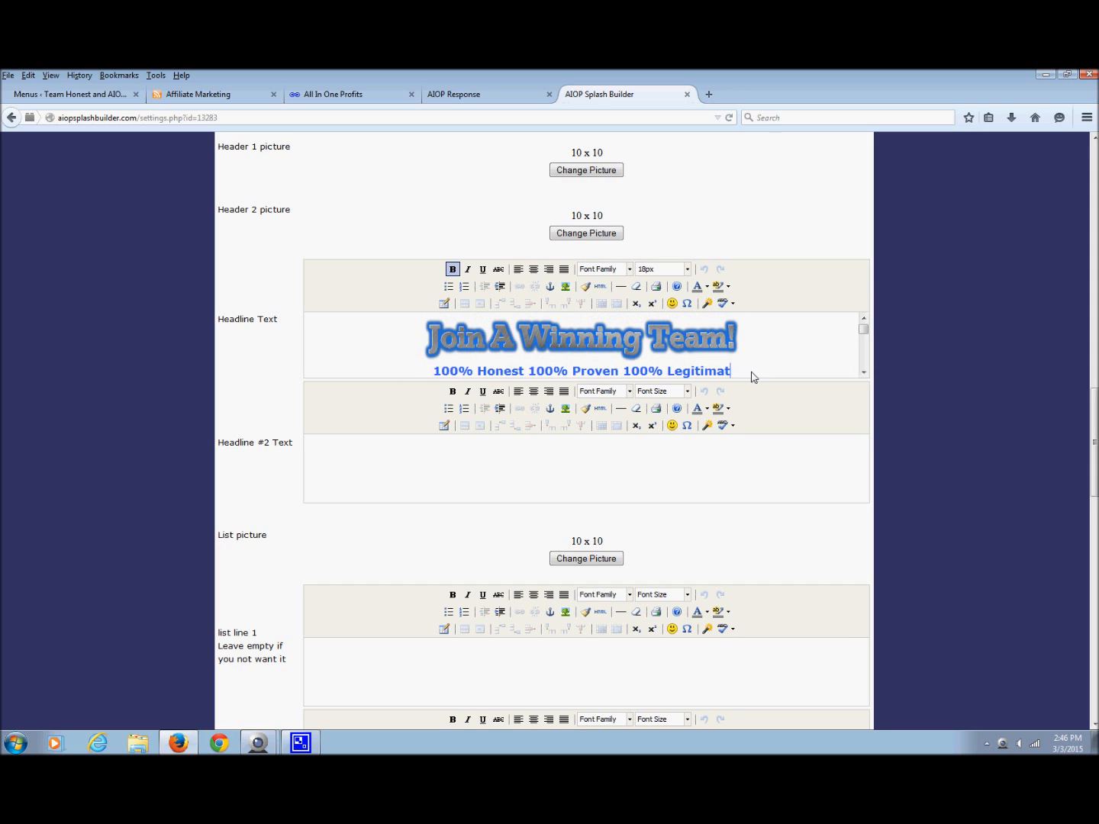
pyautogui.press('BackSpace')
pyautogui.press('BackSpace')
pyautogui.press('BackSpace')
pyautogui.press('BackSpace')
pyautogui.write('bdddd')
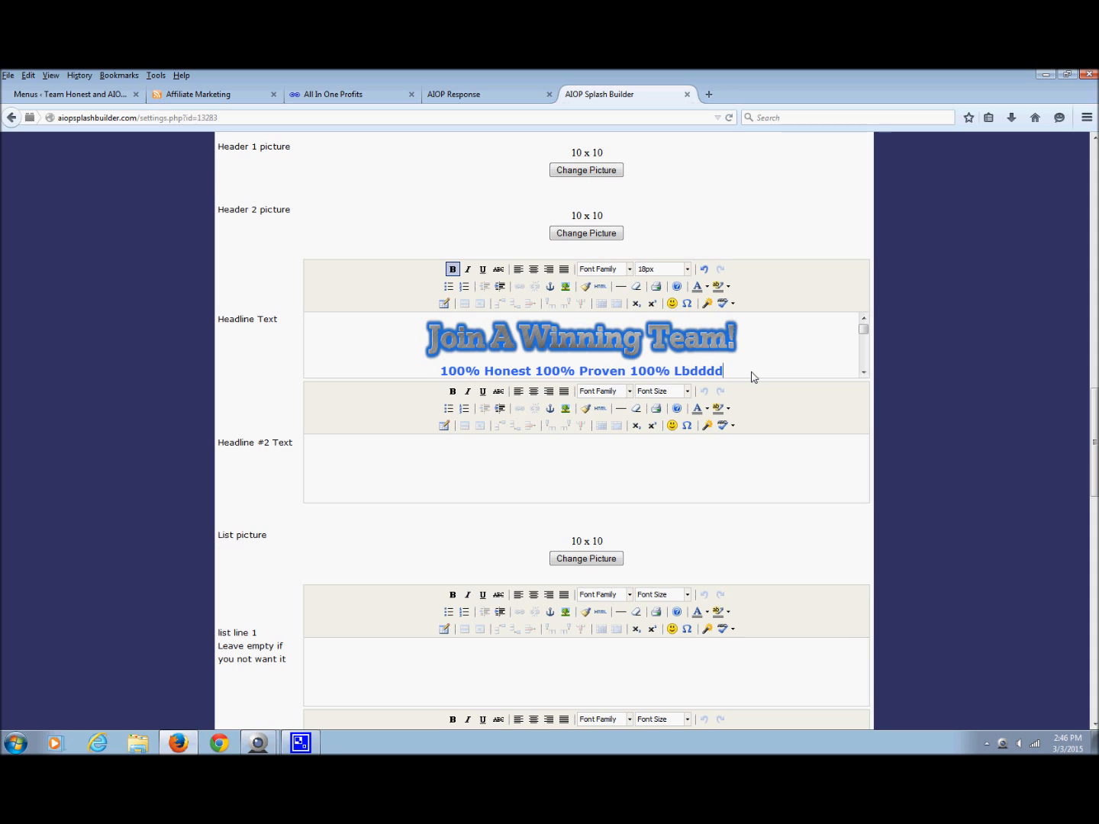
pyautogui.write('ddf')
pyautogui.moveTo(863, 328); pyautogui.dragTo(864, 371)
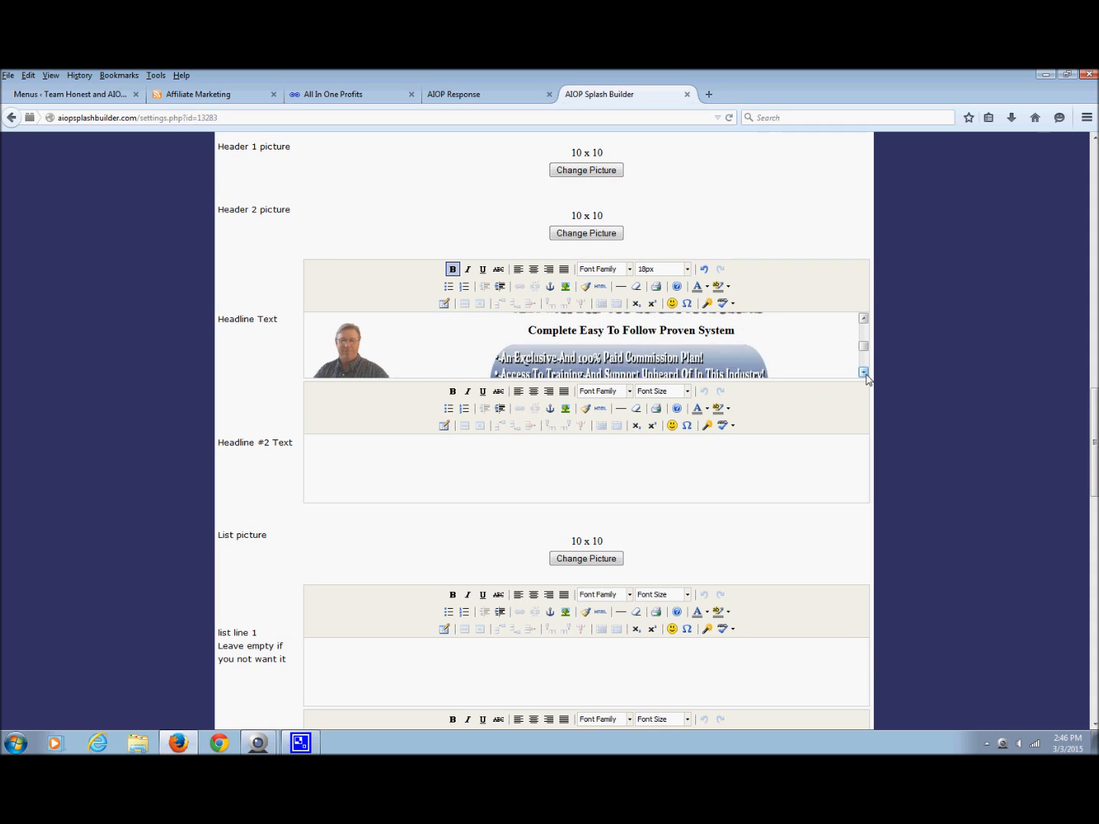
pyautogui.moveTo(864, 366); pyautogui.dragTo(864, 340)
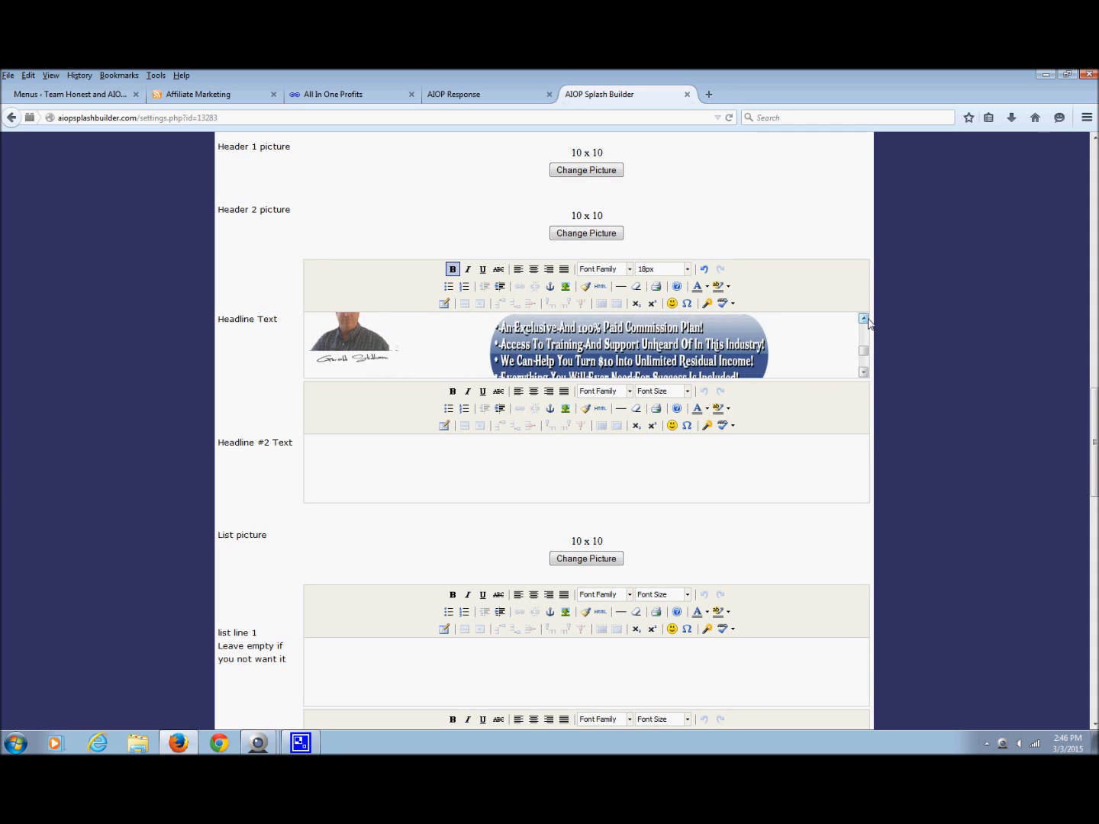
pyautogui.click(668, 348)
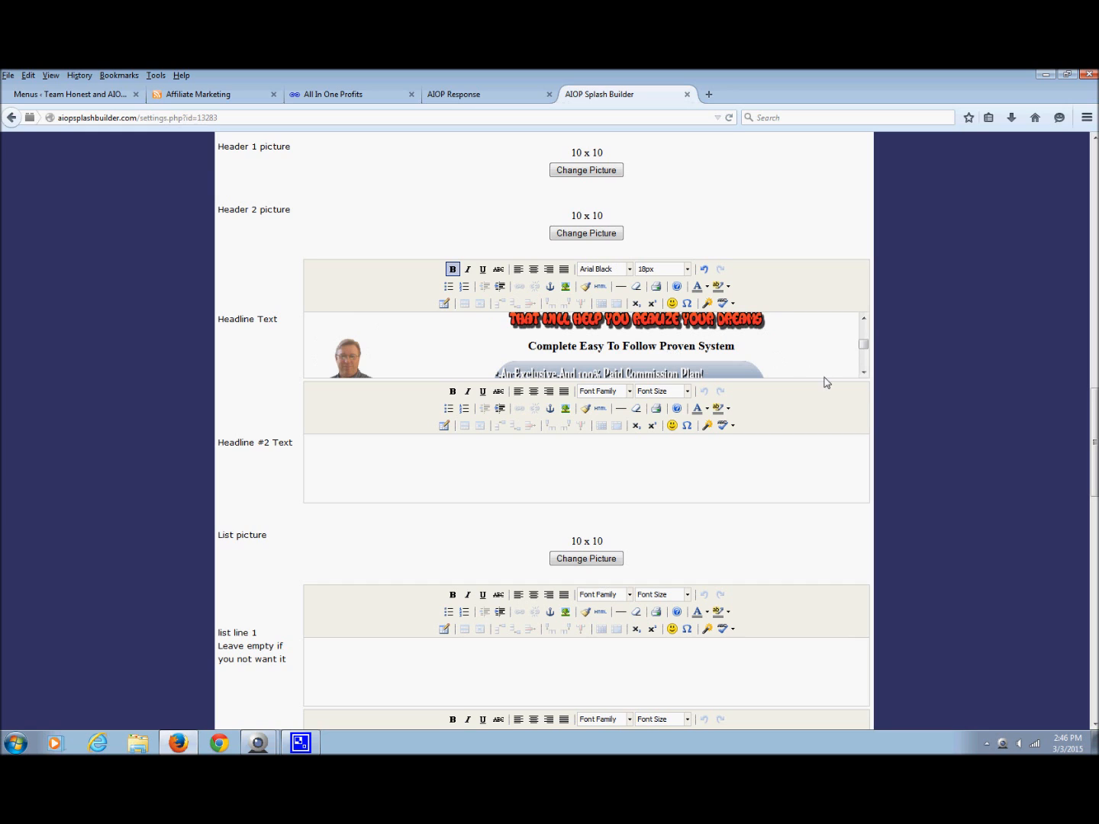
pyautogui.moveTo(863, 343); pyautogui.dragTo(864, 364)
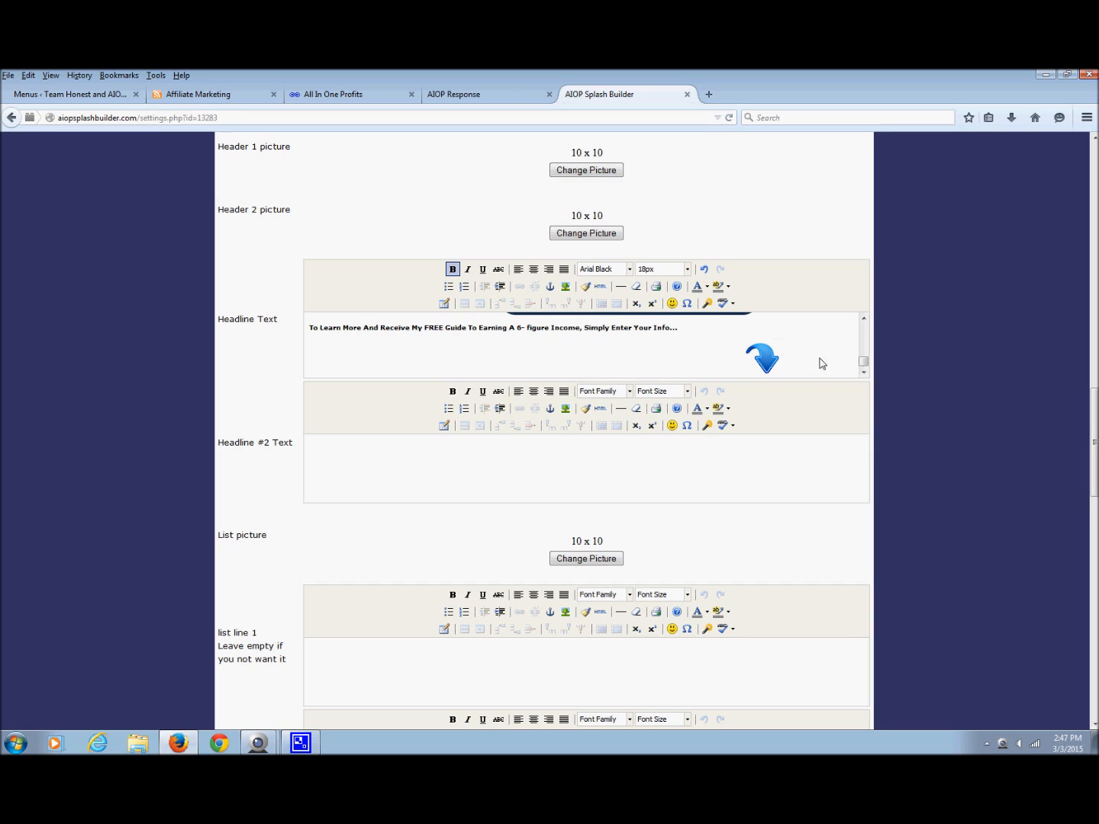
# Trim the 'To Learn More…' sentence ending back to '6-figure'
pyautogui.click(692, 333)
pyautogui.press('BackSpace')
pyautogui.press('BackSpace')
pyautogui.press('BackSpace')
pyautogui.press('BackSpace')
pyautogui.press('BackSpace')
pyautogui.press('BackSpace')
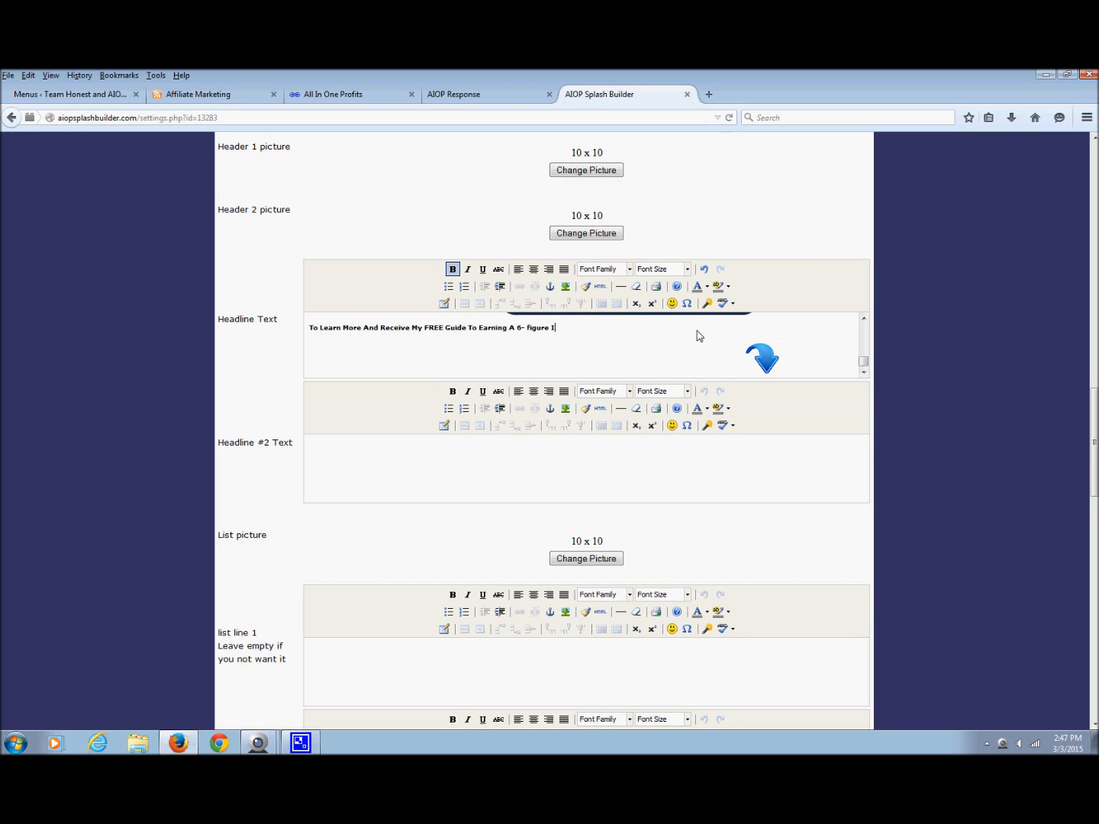
pyautogui.write('gfgfghfggffg')
pyautogui.scroll(1, 586, 429)
pyautogui.moveTo(1094, 443); pyautogui.dragTo(1094, 197)
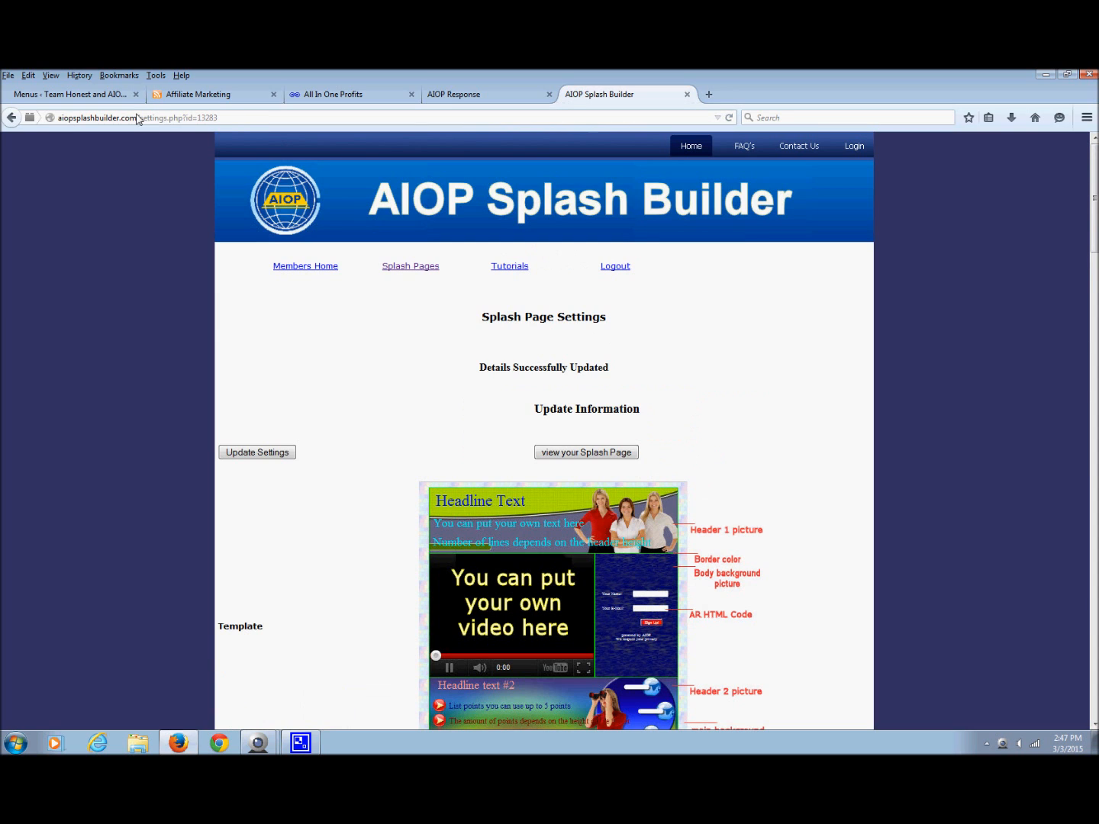
# Copy the 'test' page's public link from the Splash Pages list and start a new browser tab
pyautogui.click(424, 269)
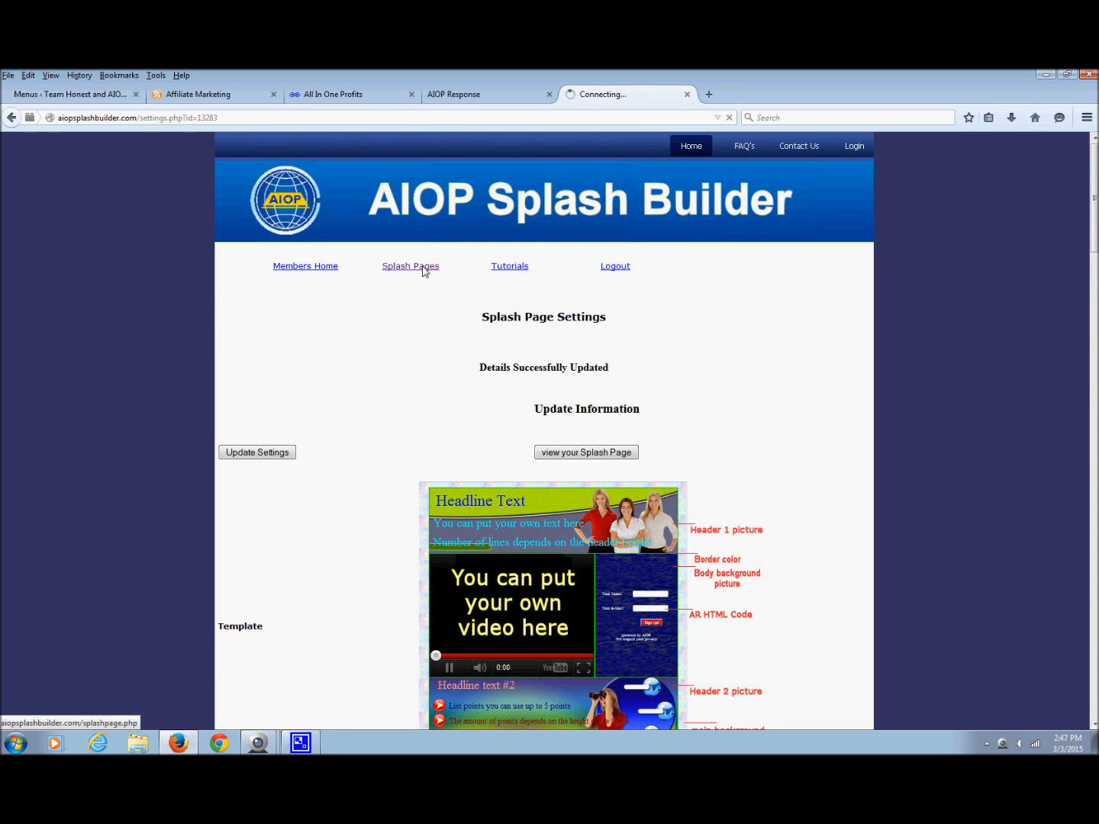
pyautogui.scroll(-3, 958, 402)
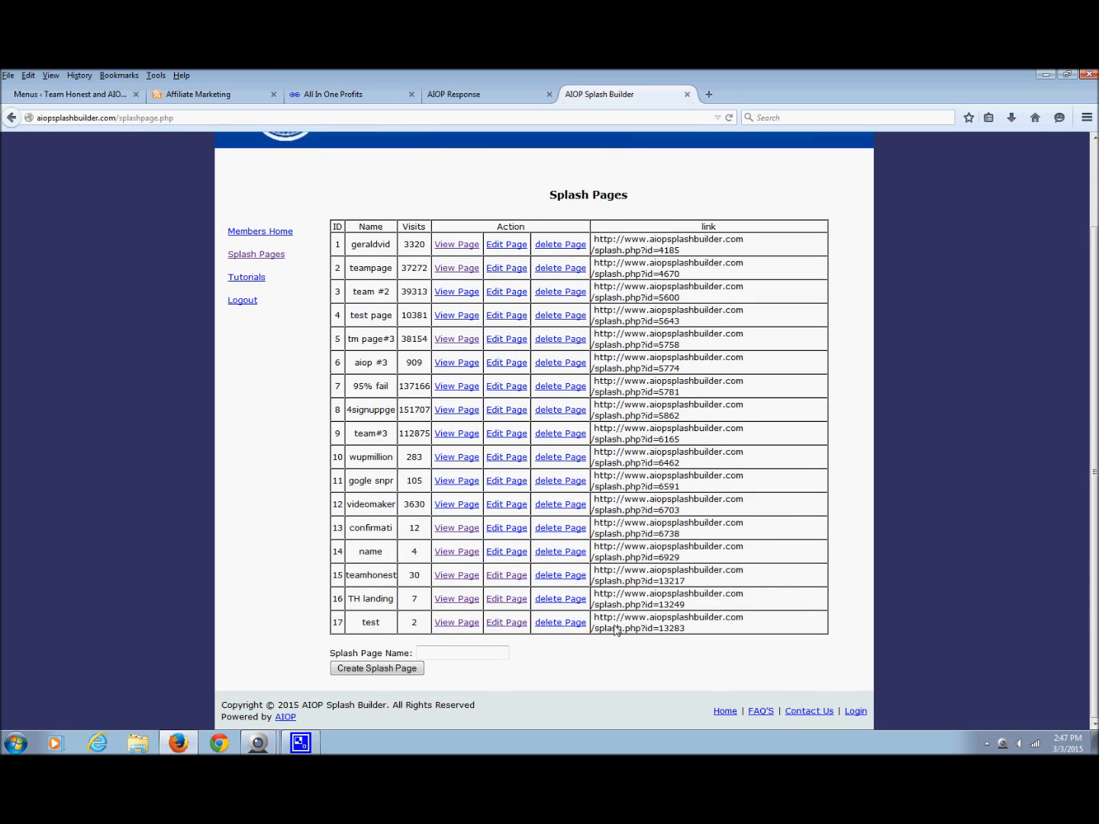
pyautogui.moveTo(687, 629); pyautogui.dragTo(596, 619)
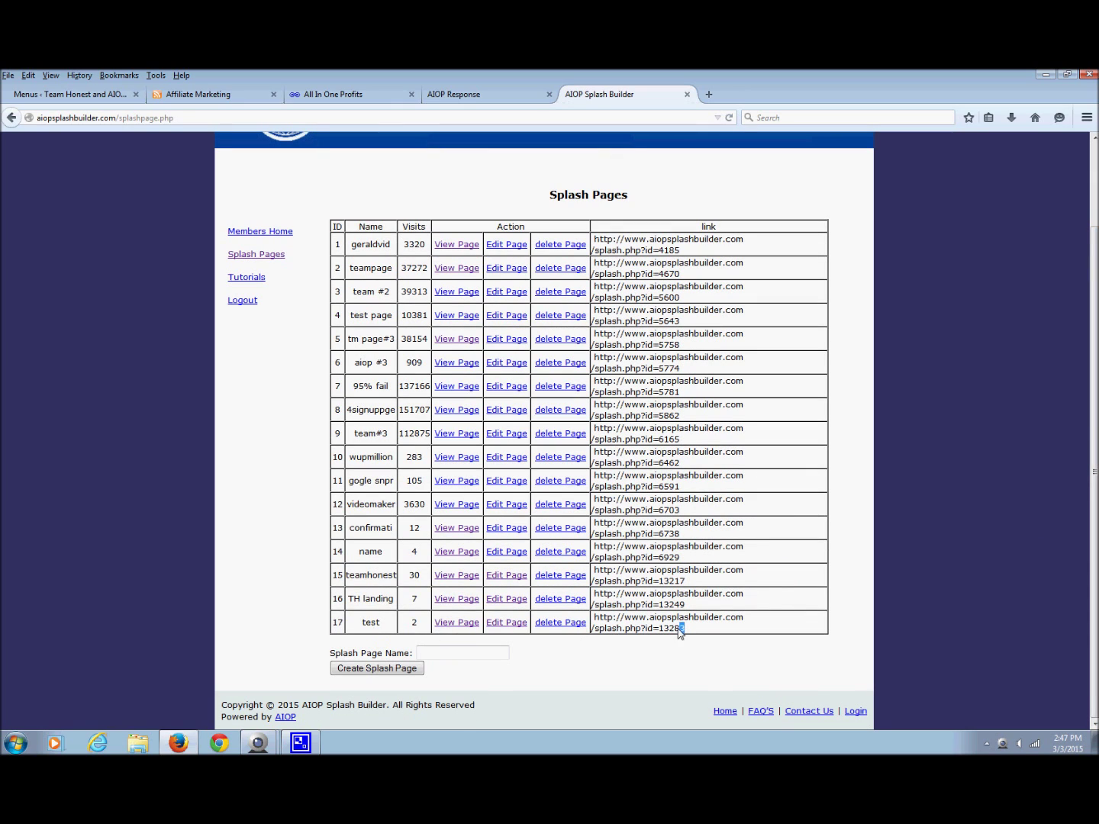
pyautogui.rightClick(604, 624)
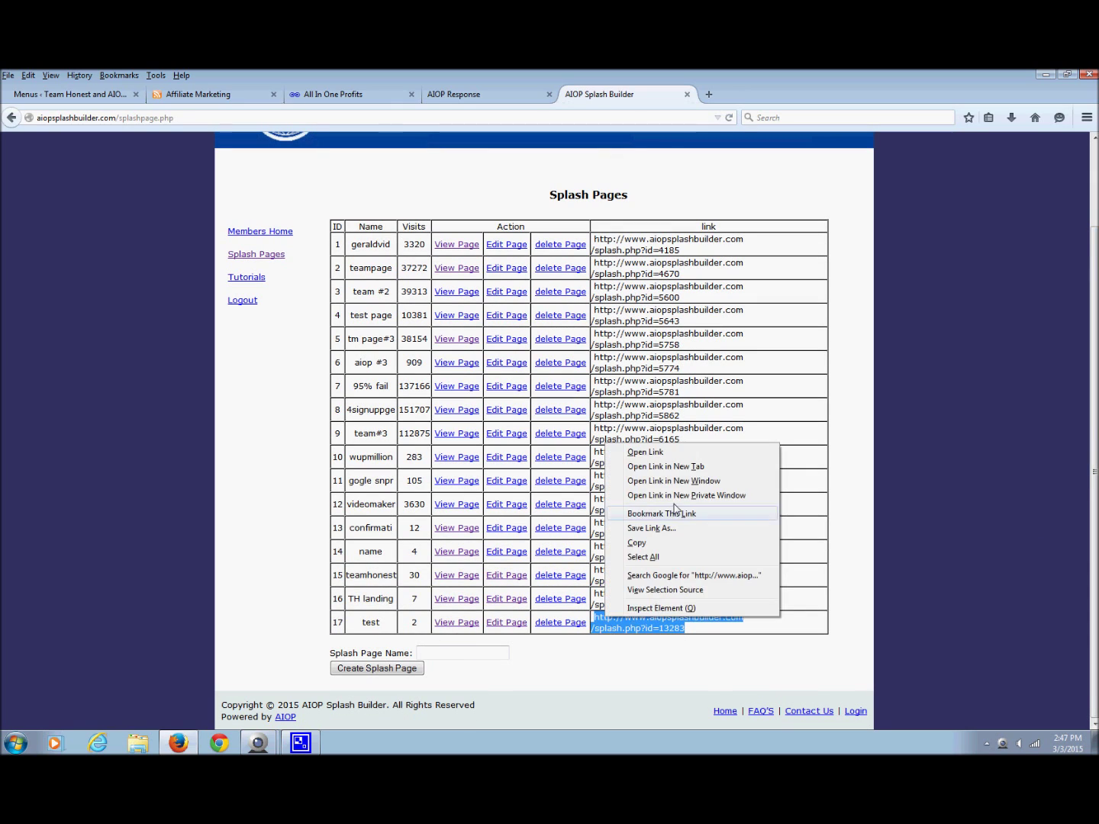
pyautogui.click(651, 552)
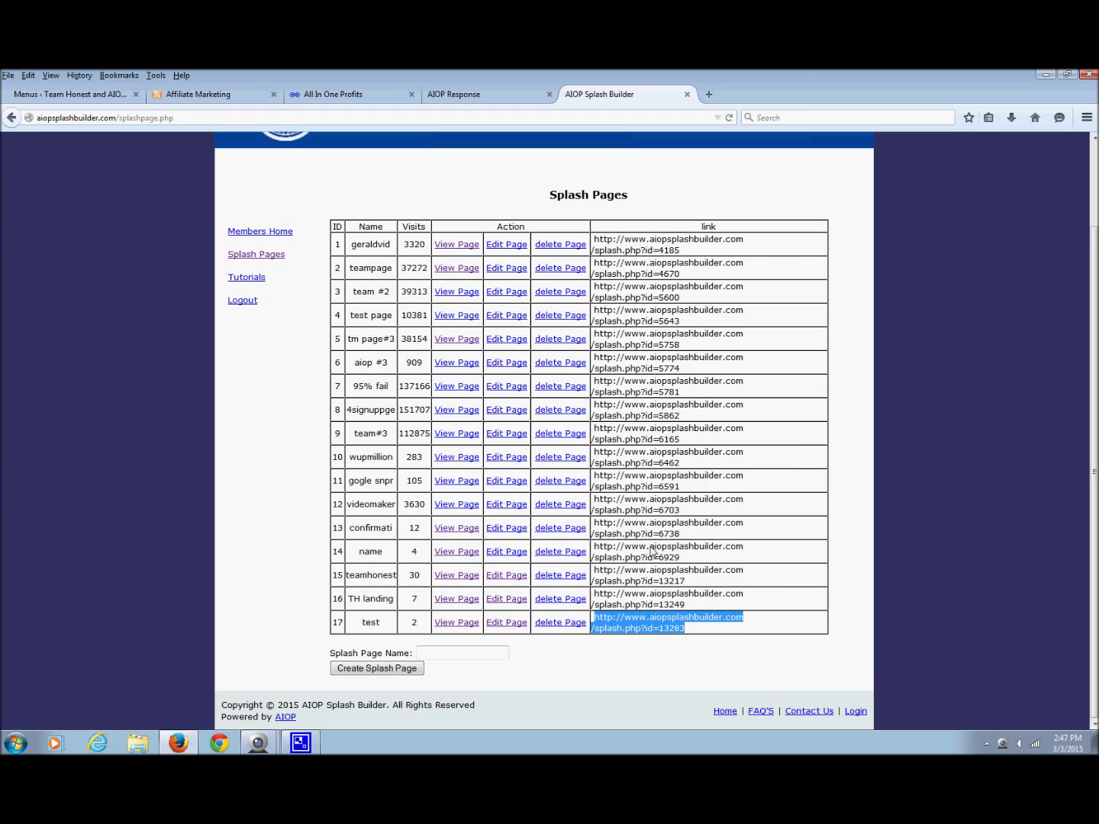
pyautogui.click(709, 94)
pyautogui.rightClick(83, 122)
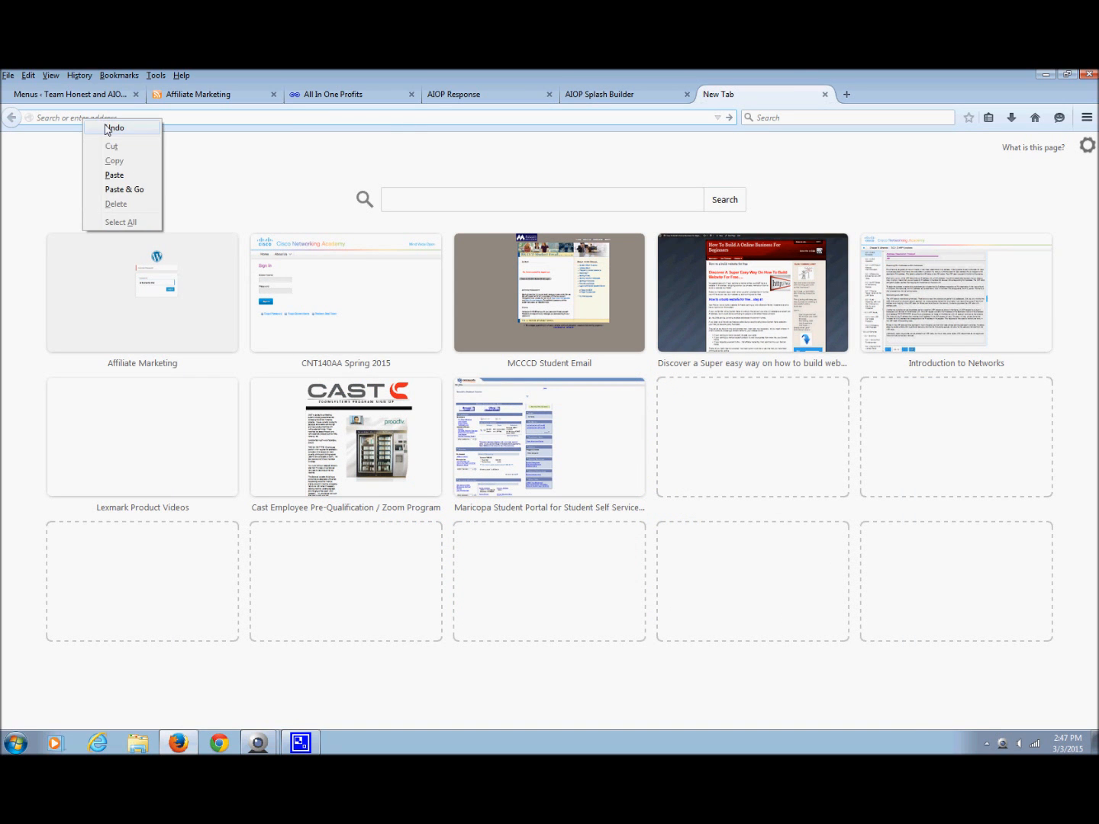
pyautogui.click(135, 192)
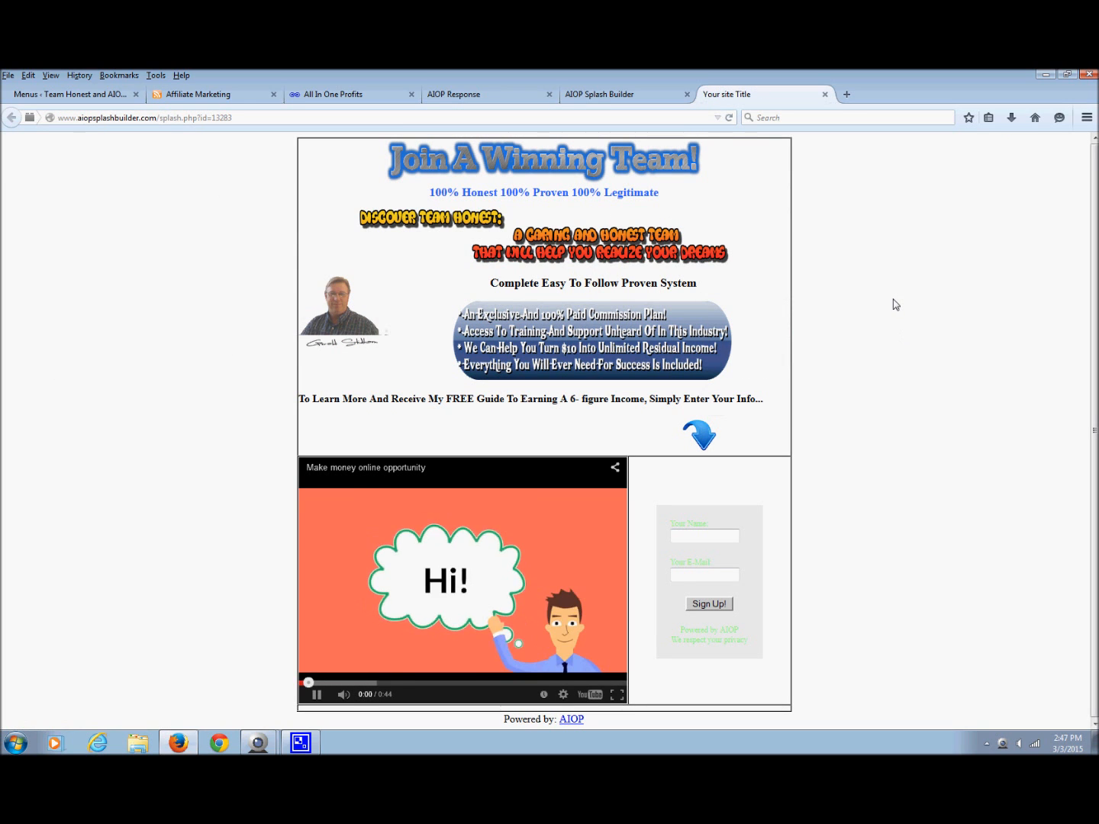
pyautogui.click(825, 95)
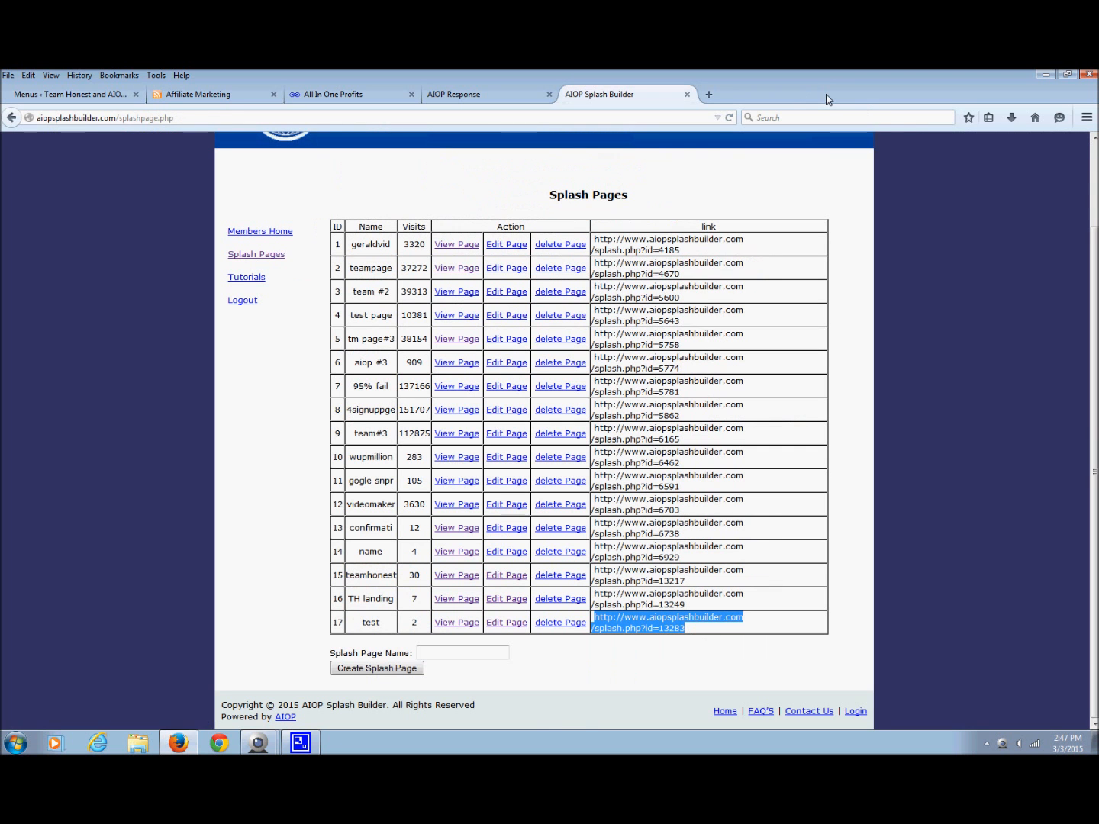